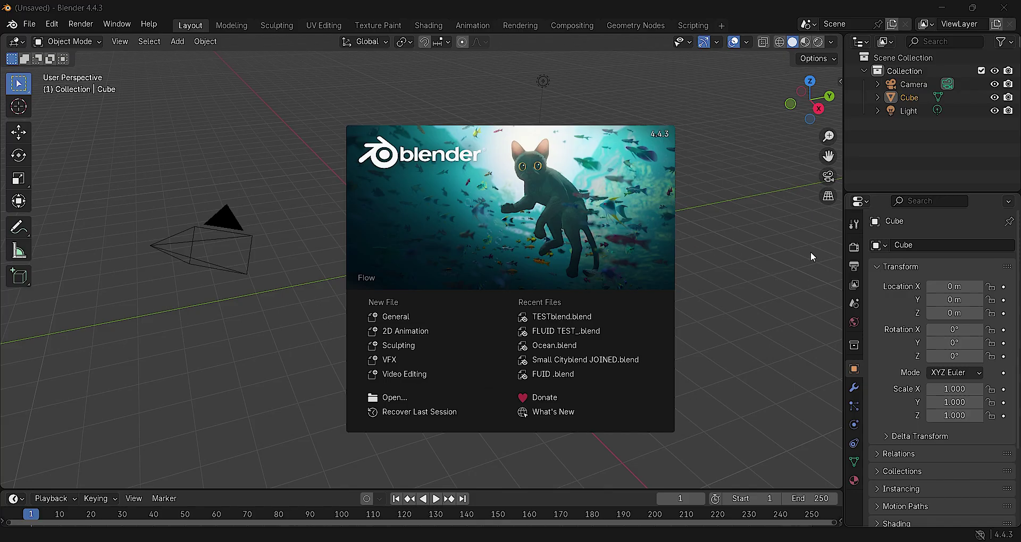
# - Close the splash screen to show the default cube, camera and light
pyautogui.click(779, 251)
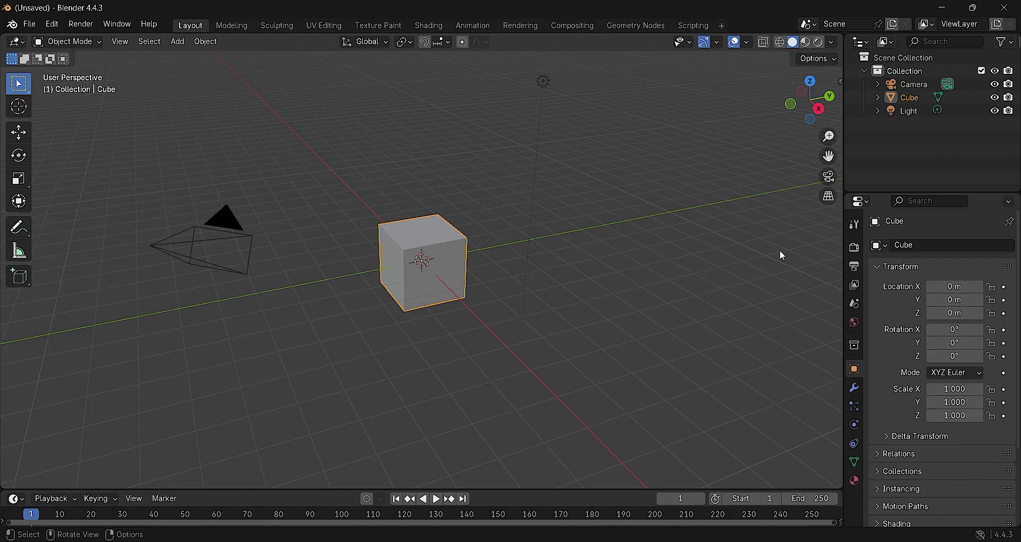
# - Select the default cube and enter Edit Mode
pyautogui.click(697, 245)
pyautogui.moveTo(499, 222)
pyautogui.mouseDown(button='middle')
pyautogui.moveTo(508, 201)
pyautogui.moveTo(517, 246)
pyautogui.moveTo(484, 270)
pyautogui.moveTo(486, 244)
pyautogui.mouseUp(button='middle')
pyautogui.scroll(1, 487, 273)
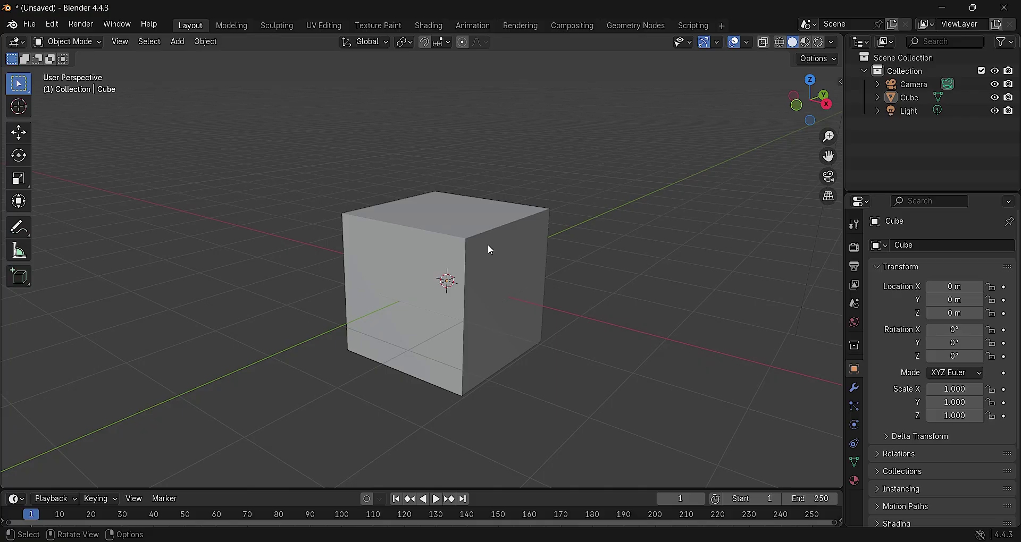
pyautogui.click(499, 252)
pyautogui.press('Tab')
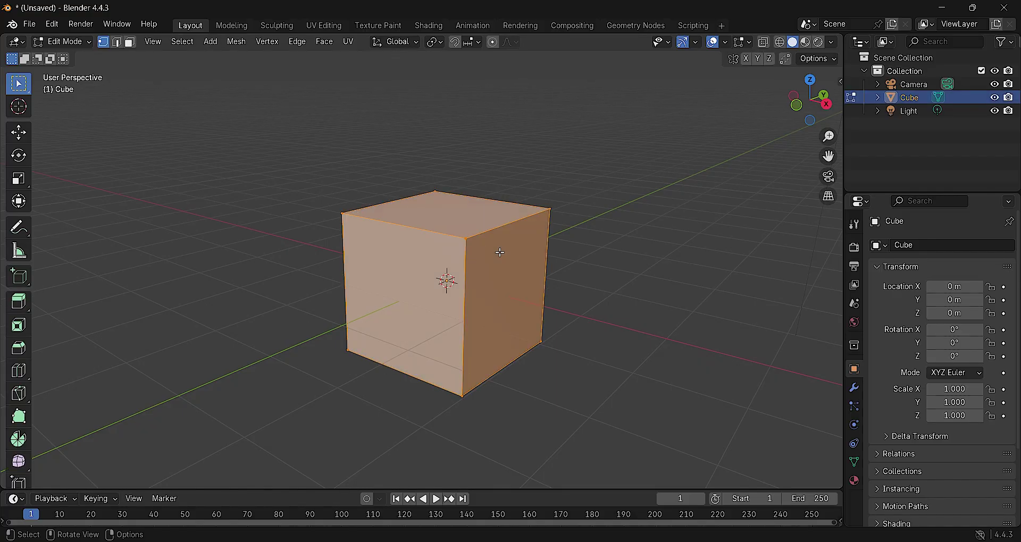
# - Delete the cube's top face in face-select mode, leaving an open box
pyautogui.moveTo(500, 234); pyautogui.dragTo(486, 229, button='middle')
pyautogui.press('3')
pyautogui.click(483, 224)
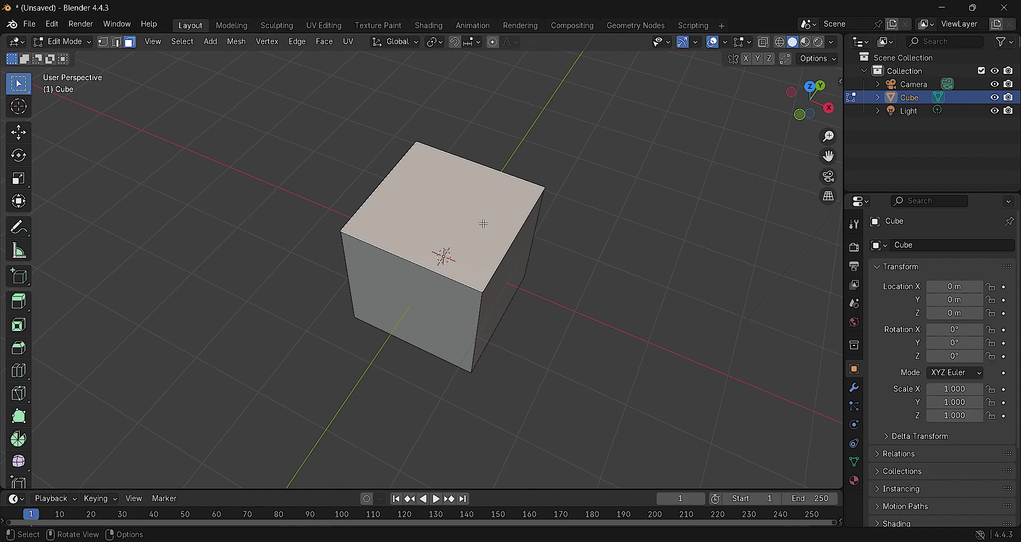
pyautogui.press('x')
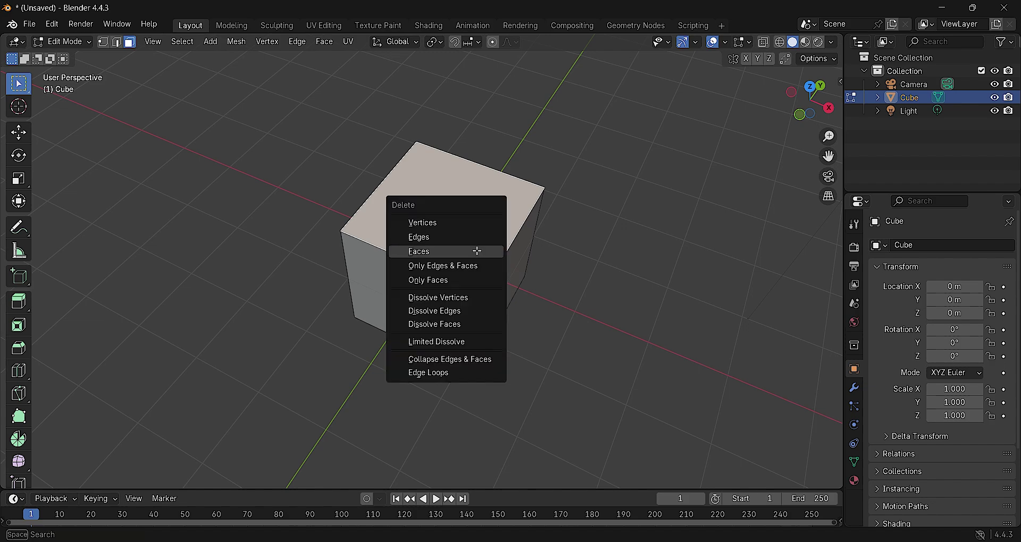
pyautogui.click(472, 251)
pyautogui.moveTo(472, 251); pyautogui.dragTo(524, 229, button='middle')
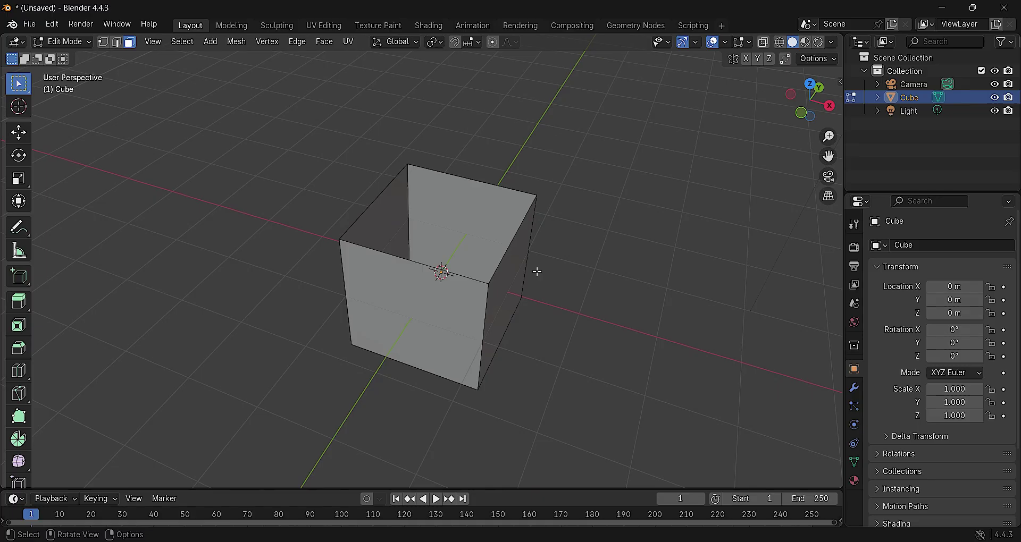
# - Select all and bevel the open box's edges with three segments
pyautogui.press('a')
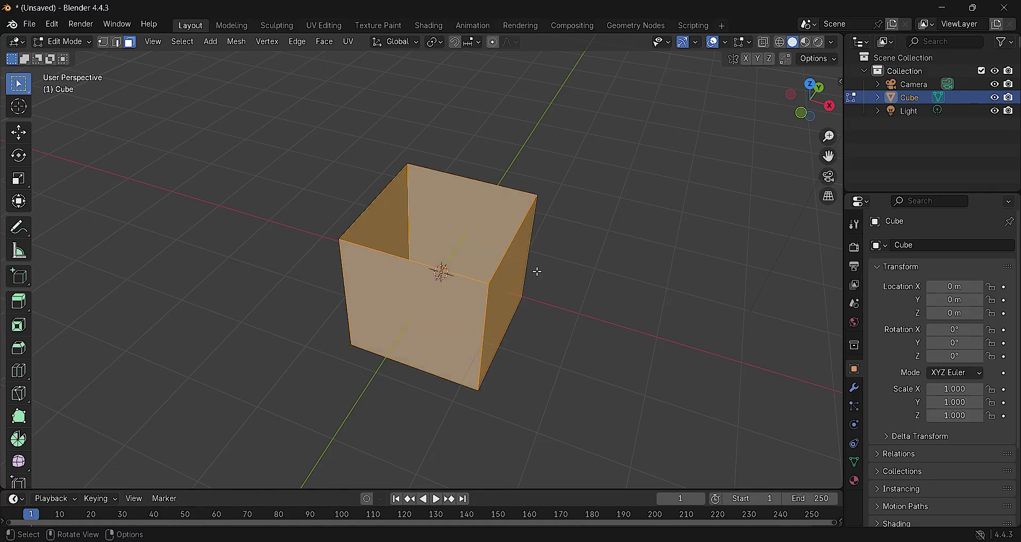
pyautogui.hotkey('ctrl', 'b')
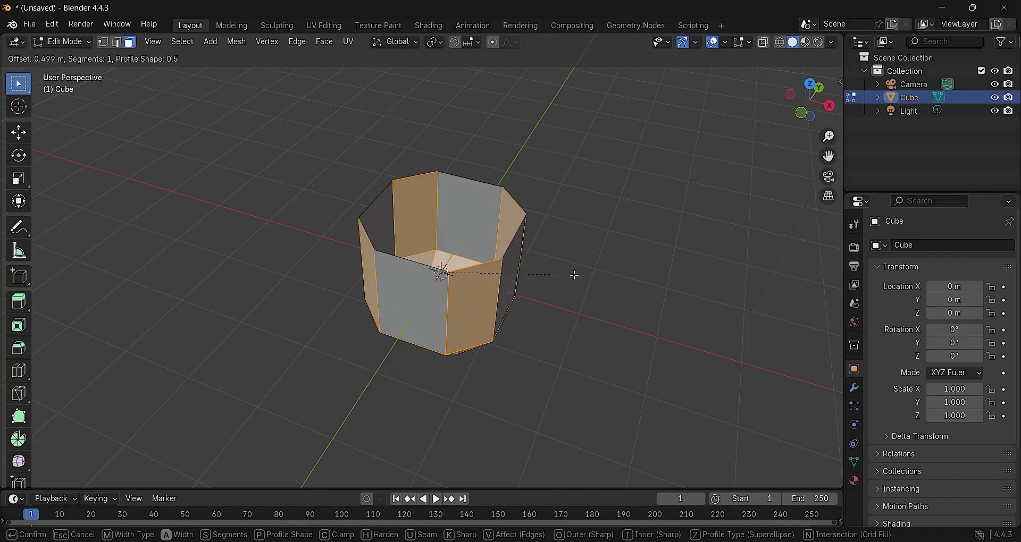
pyautogui.scroll(1, 574, 275)
pyautogui.scroll(1, 574, 275)
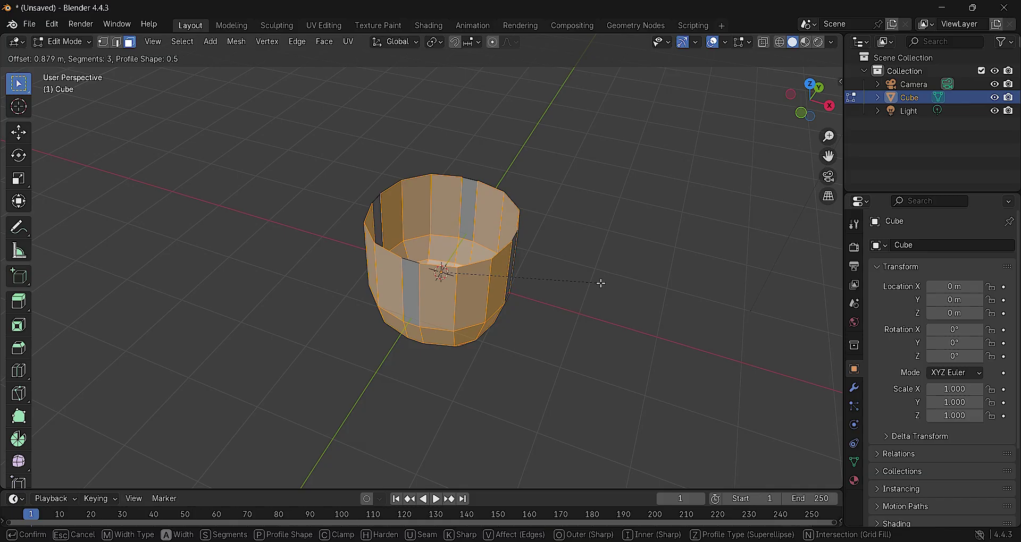
# - Confirm the bevel and extrude one side face of the cup outward
pyautogui.click(597, 282)
pyautogui.moveTo(583, 310)
pyautogui.mouseDown(button='middle')
pyautogui.moveTo(531, 250)
pyautogui.moveTo(565, 227)
pyautogui.mouseUp(button='middle')
pyautogui.click(528, 280)
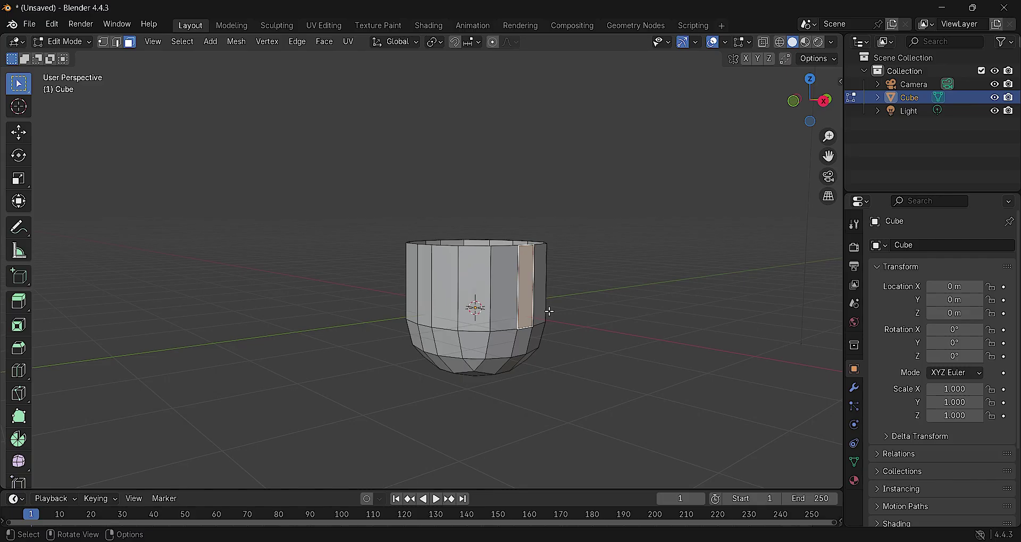
pyautogui.press('e')
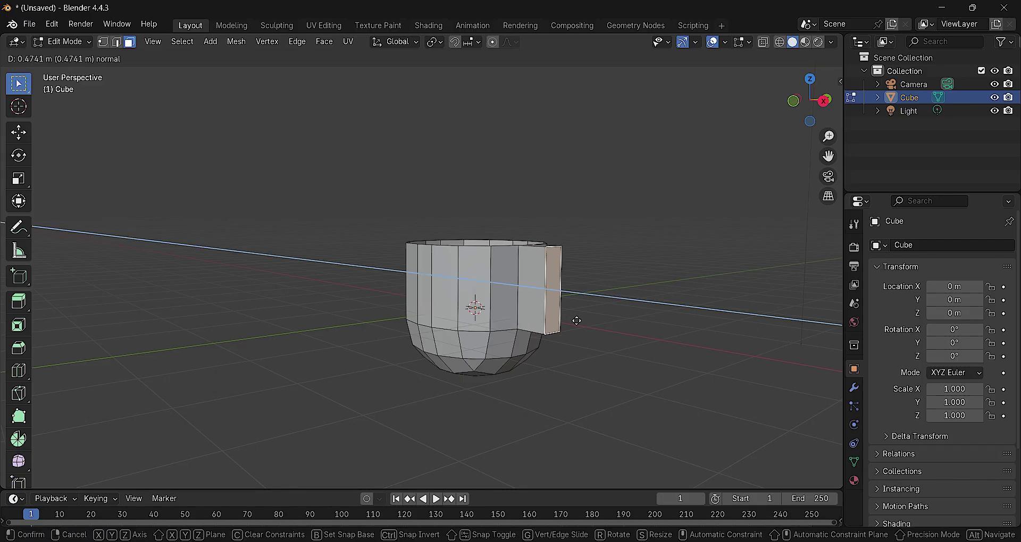
pyautogui.click(602, 329)
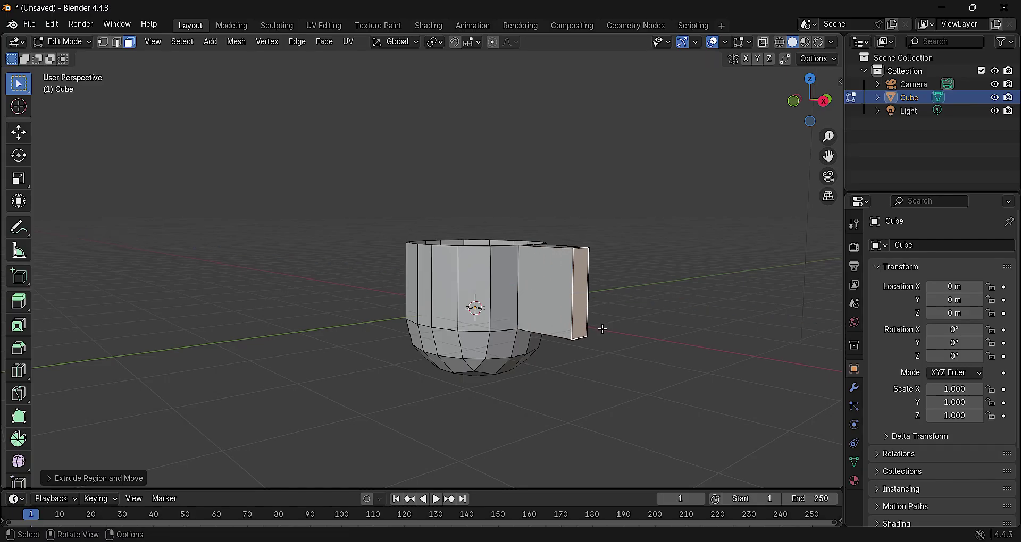
# - Scale the extruded face along X and then Y into a thin flap
pyautogui.press('s')
pyautogui.click(643, 346)
pyautogui.press('s')
pyautogui.press('x')
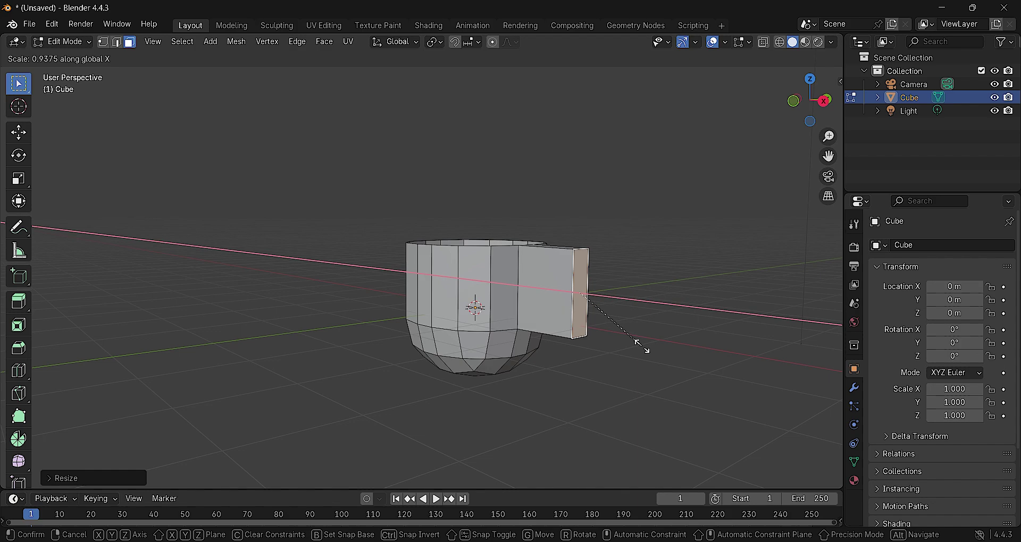
pyautogui.click(643, 346)
pyautogui.press('s')
pyautogui.press('y')
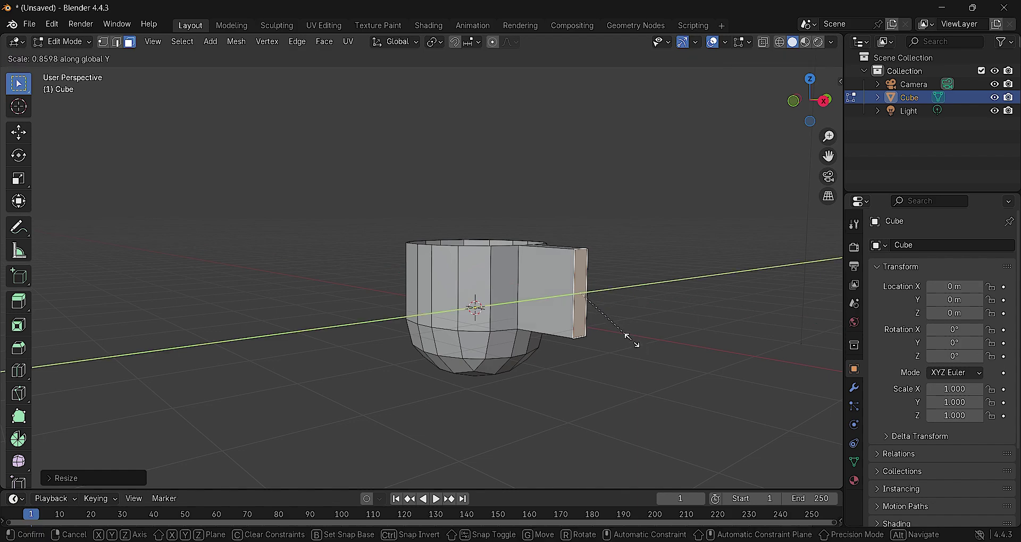
pyautogui.click(582, 295)
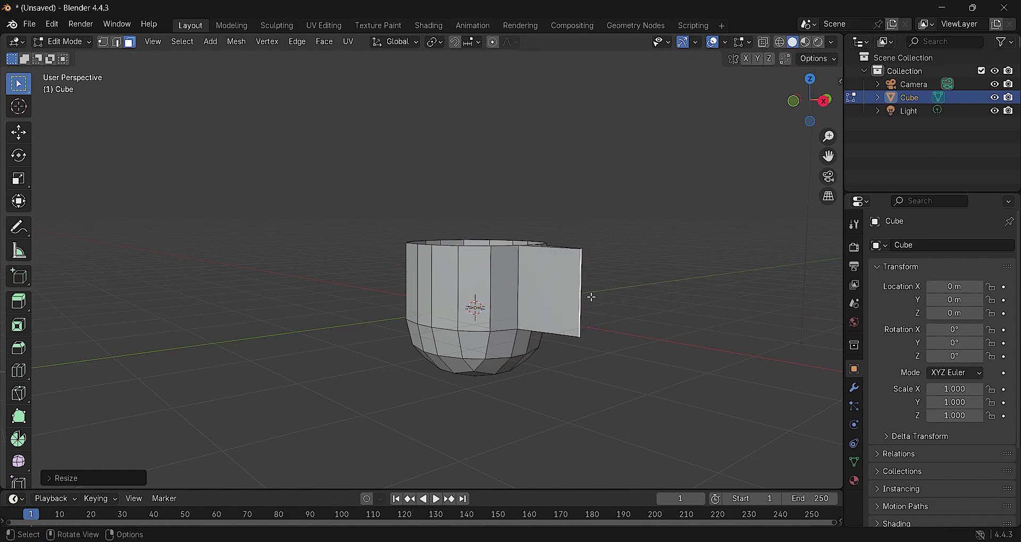
# - Delete the cup wall face beside the flap and fill the hole with a new face
pyautogui.moveTo(591, 298); pyautogui.dragTo(469, 276, button='middle')
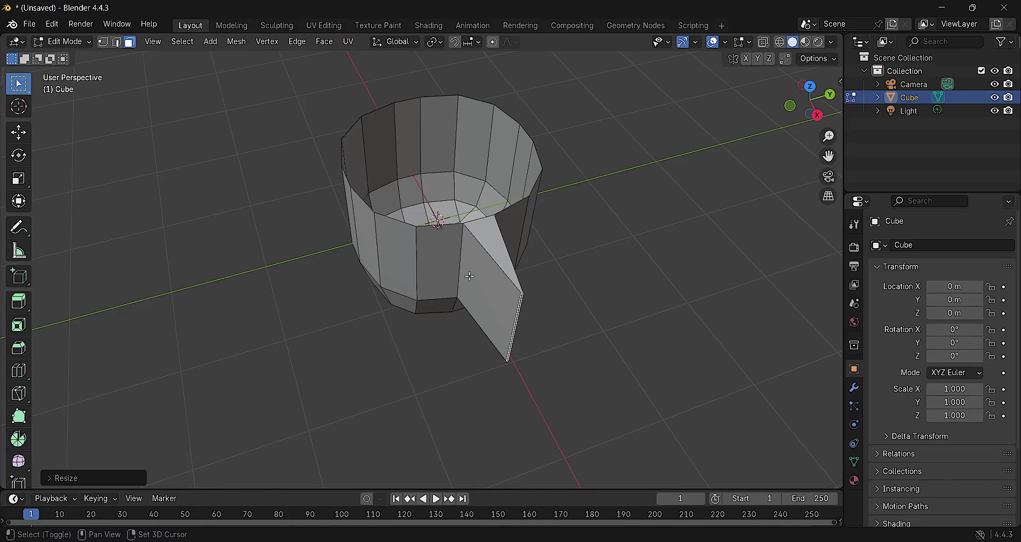
pyautogui.scroll(2, 523, 284)
pyautogui.click(522, 208)
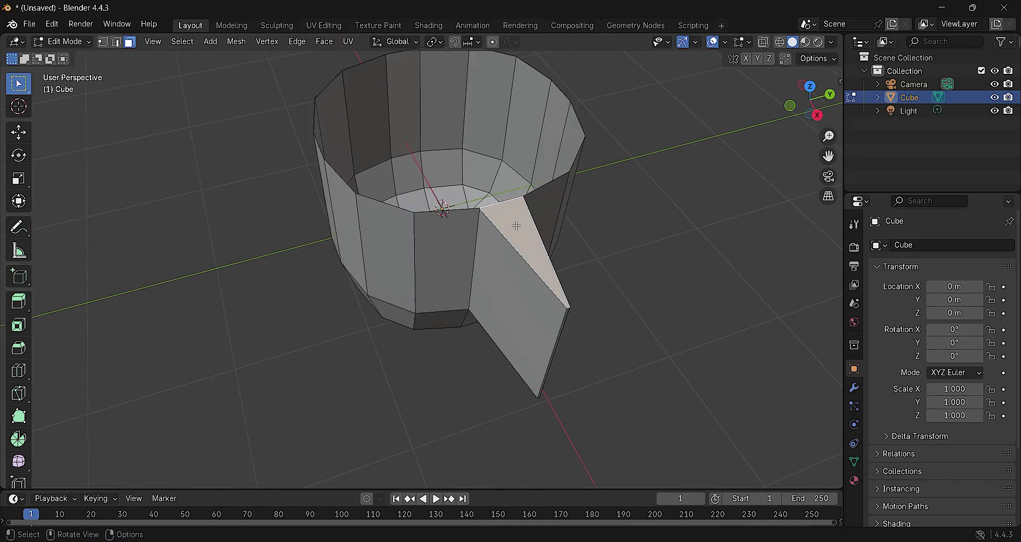
pyautogui.moveTo(531, 242)
pyautogui.mouseDown(button='middle')
pyautogui.moveTo(469, 243)
pyautogui.moveTo(572, 221)
pyautogui.moveTo(489, 282)
pyautogui.mouseUp(button='middle')
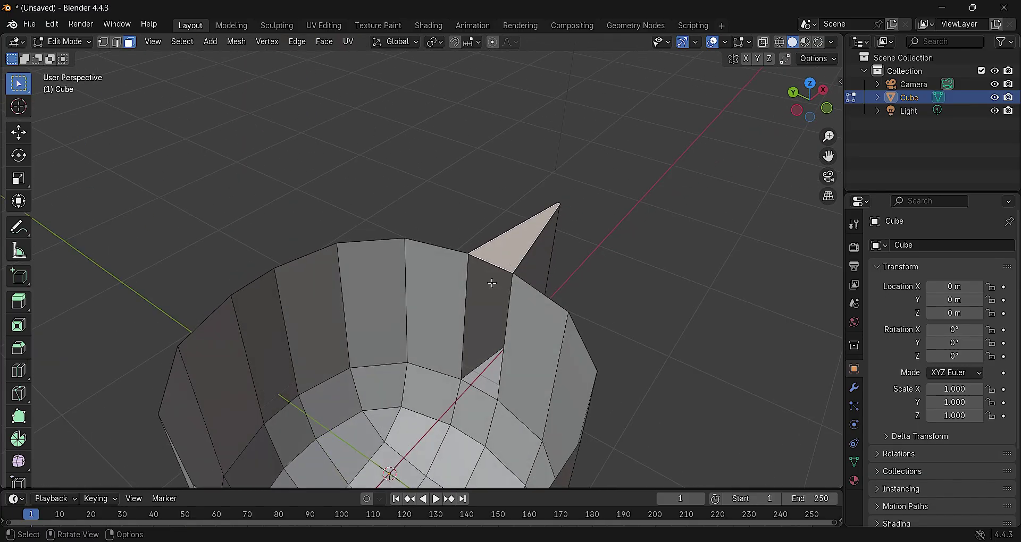
pyautogui.click(509, 289)
pyautogui.press('1')
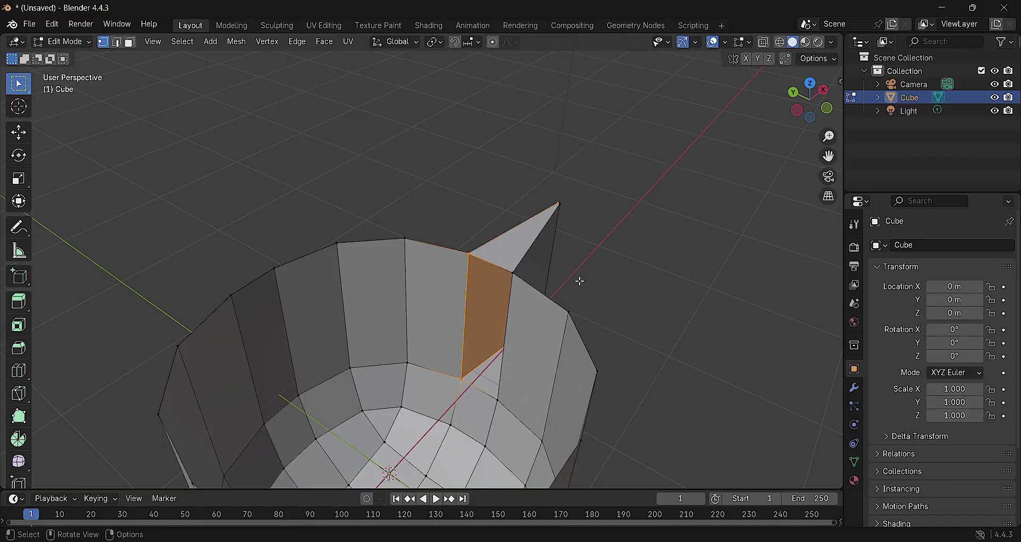
pyautogui.press('x')
pyautogui.click(509, 278)
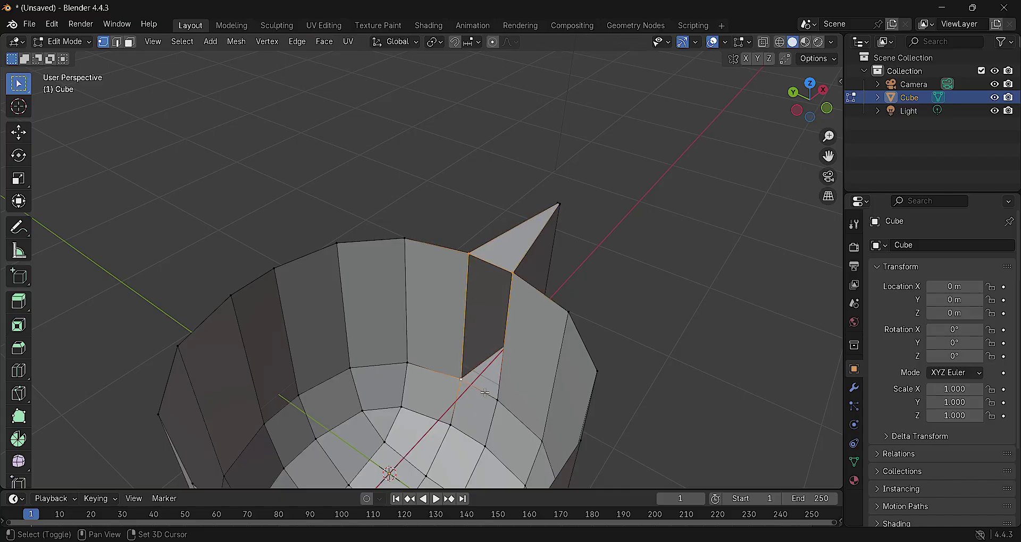
pyautogui.press('f')
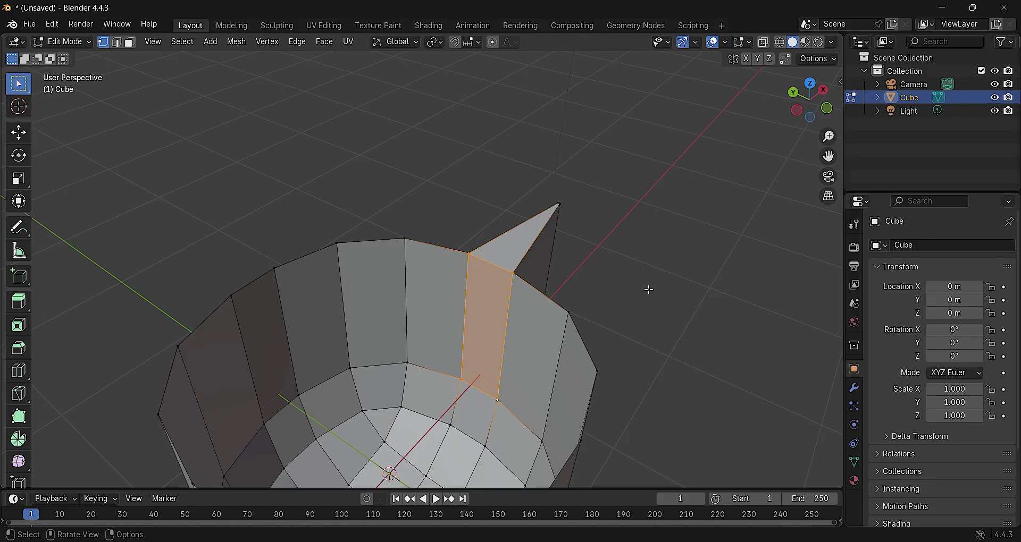
# - Scale the new face narrower along the Y axis
pyautogui.press('s')
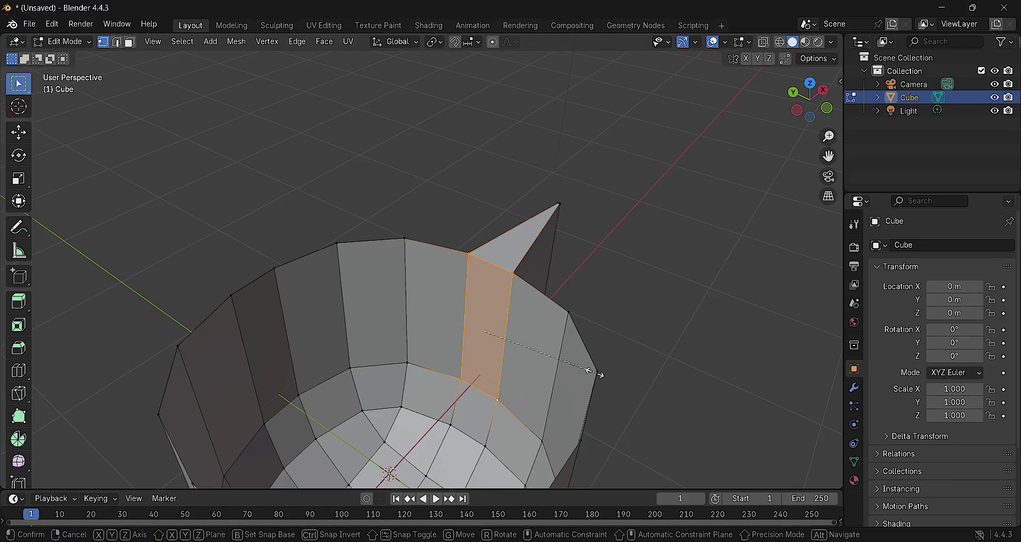
pyautogui.press('y')
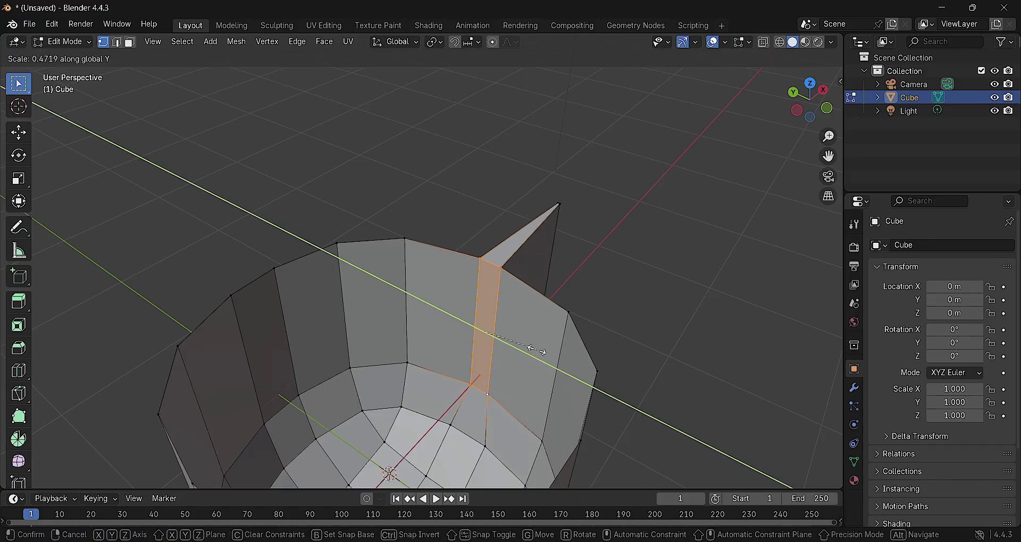
pyautogui.click(488, 329)
pyautogui.moveTo(779, 286)
pyautogui.mouseDown(button='middle')
pyautogui.moveTo(657, 285)
pyautogui.moveTo(642, 270)
pyautogui.moveTo(513, 300)
pyautogui.moveTo(610, 316)
pyautogui.moveTo(644, 285)
pyautogui.moveTo(560, 245)
pyautogui.moveTo(645, 271)
pyautogui.mouseUp(button='middle')
pyautogui.press('Tab')
pyautogui.press('Tab')
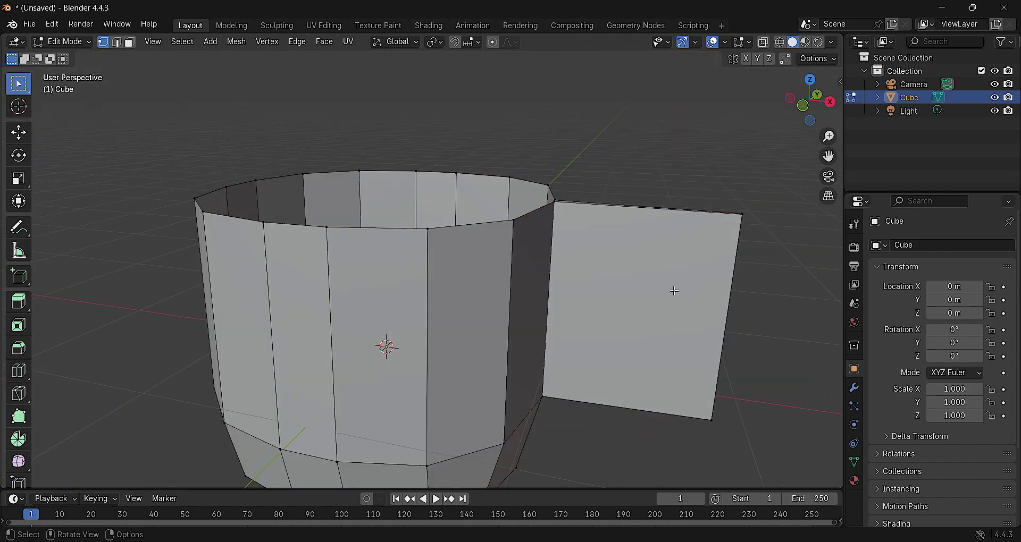
# - Inset the flap face in face-select mode after cancelling a -5 inset attempt
pyautogui.press('3')
pyautogui.click(674, 290)
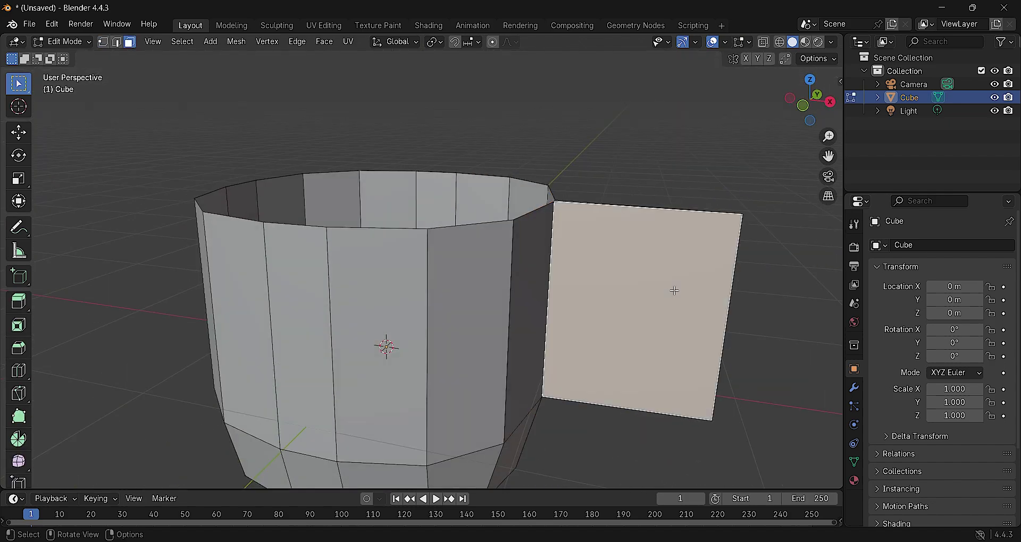
pyautogui.press('i')
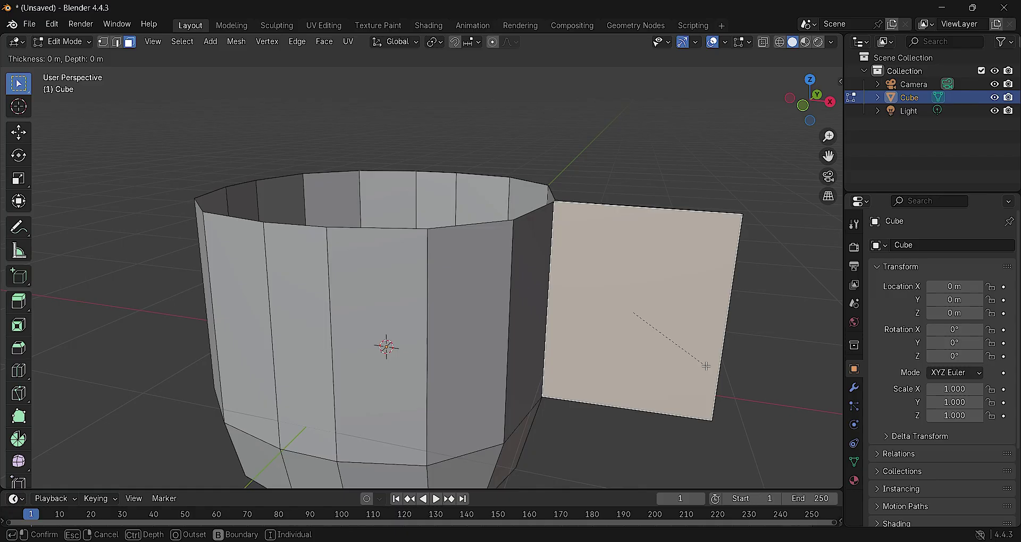
pyautogui.write('-5')
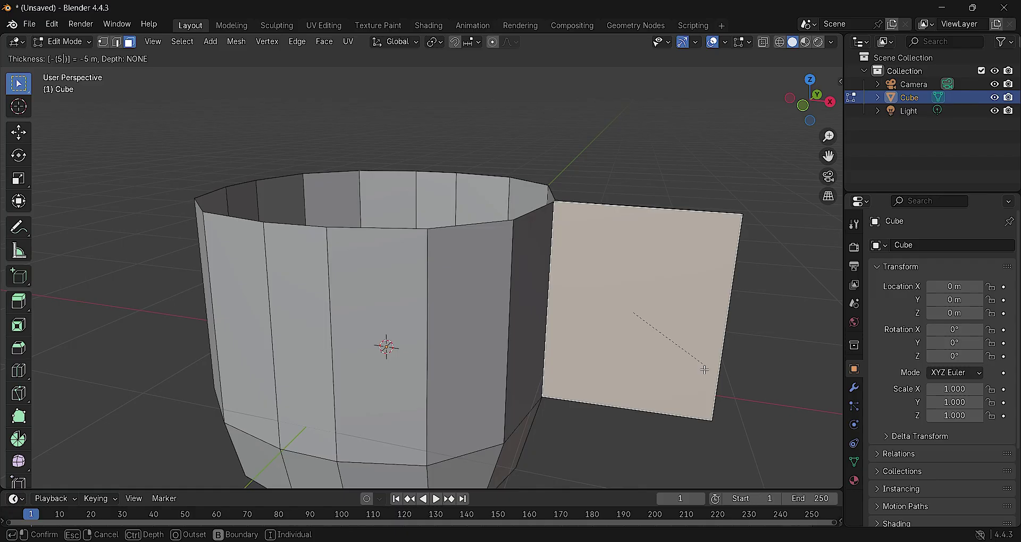
pyautogui.press('Escape')
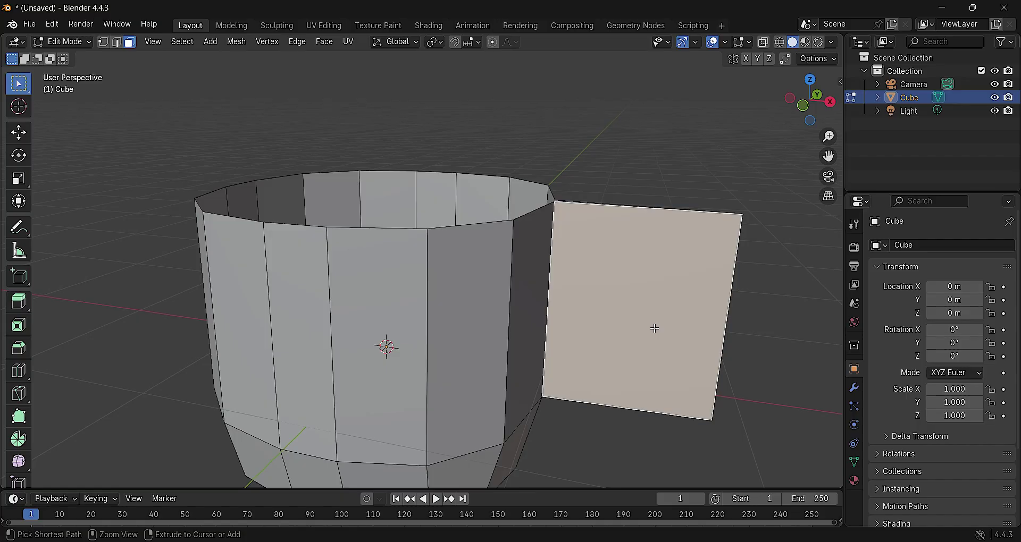
pyautogui.press('i')
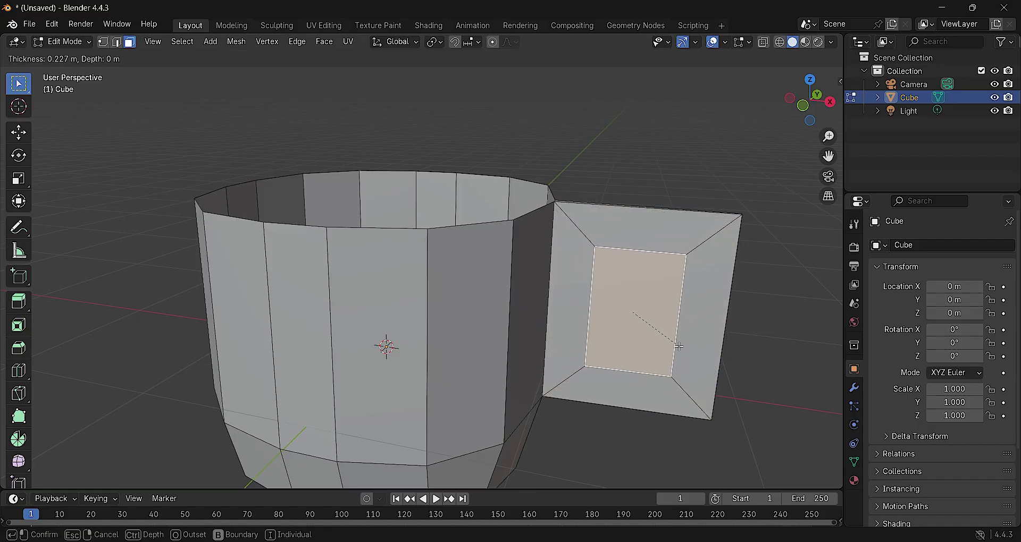
pyautogui.click(673, 343)
# - Inset the flap's inner face twice more to form a rectangular frame
pyautogui.moveTo(676, 346); pyautogui.dragTo(506, 328, button='middle')
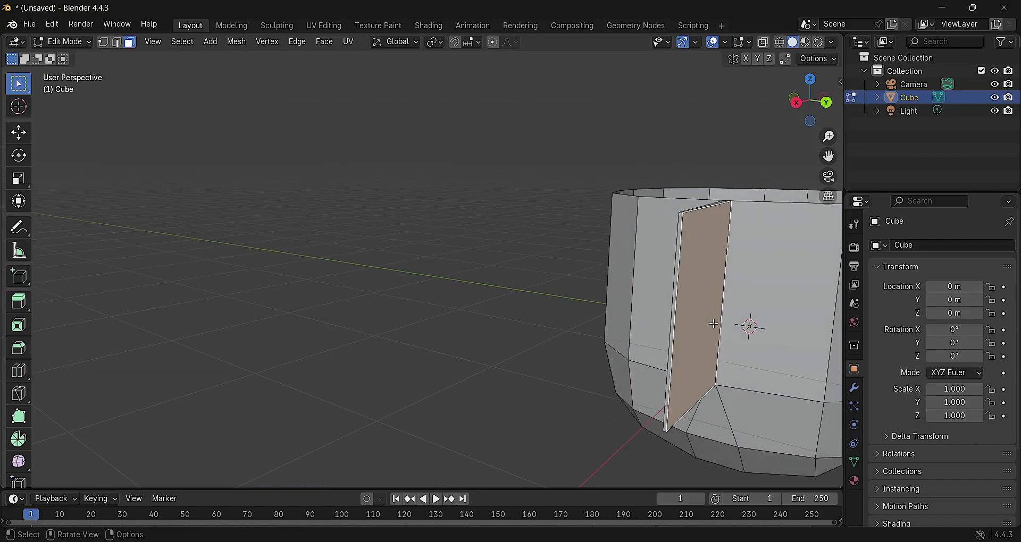
pyautogui.press('i')
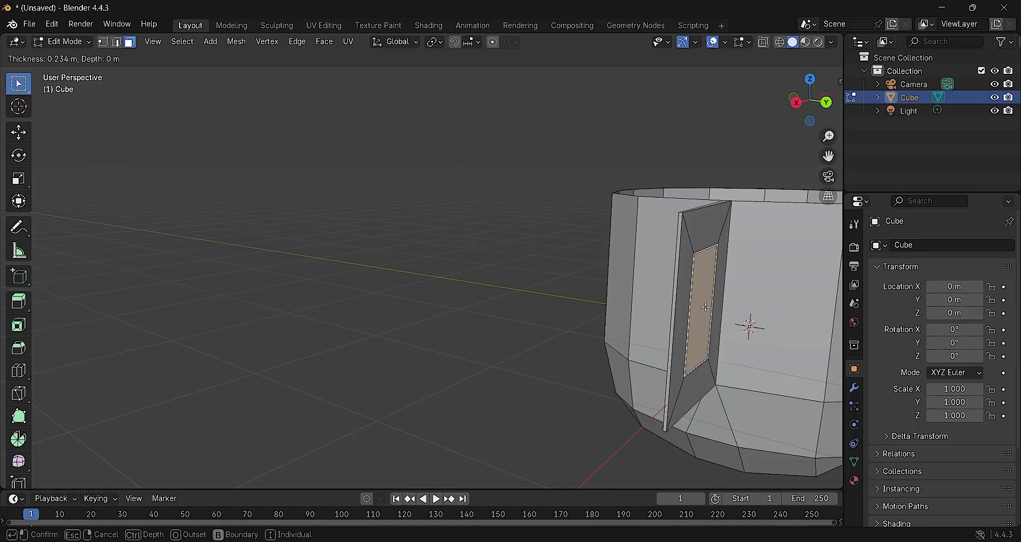
pyautogui.click(718, 446)
pyautogui.press('i')
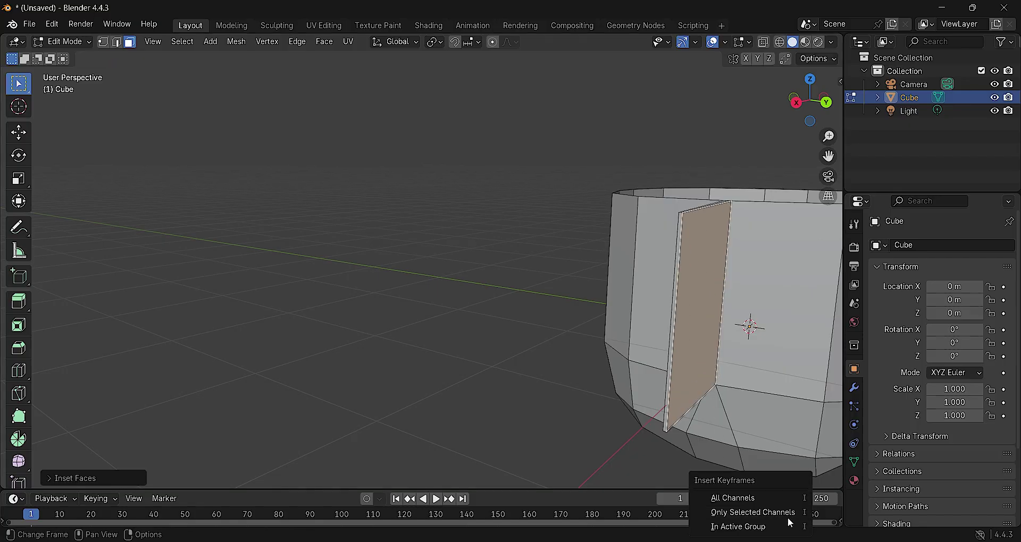
pyautogui.press('i')
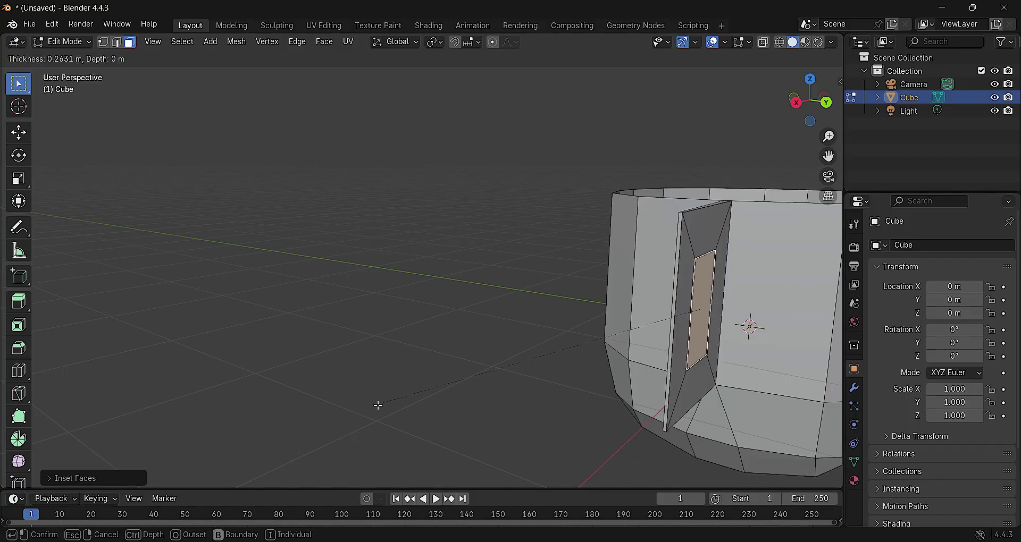
pyautogui.click(385, 405)
pyautogui.moveTo(385, 405)
pyautogui.mouseDown(button='middle')
pyautogui.moveTo(521, 305)
pyautogui.moveTo(649, 337)
pyautogui.mouseUp(button='middle')
# - Delete the inset face, then slightly enlarge the inner rectangular face
pyautogui.press('x')
pyautogui.click(521, 305)
pyautogui.scroll(3, 649, 338)
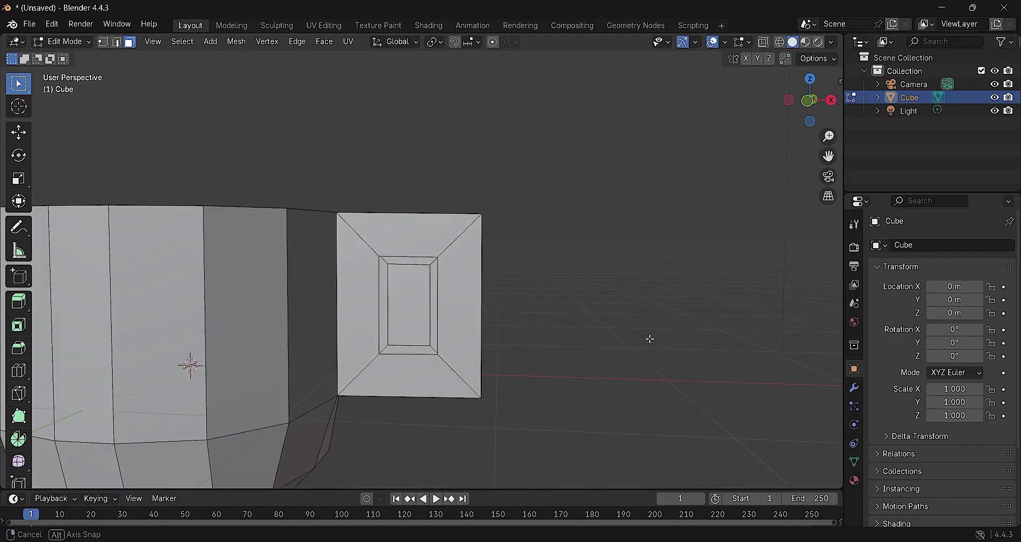
pyautogui.click(427, 296)
pyautogui.press('s')
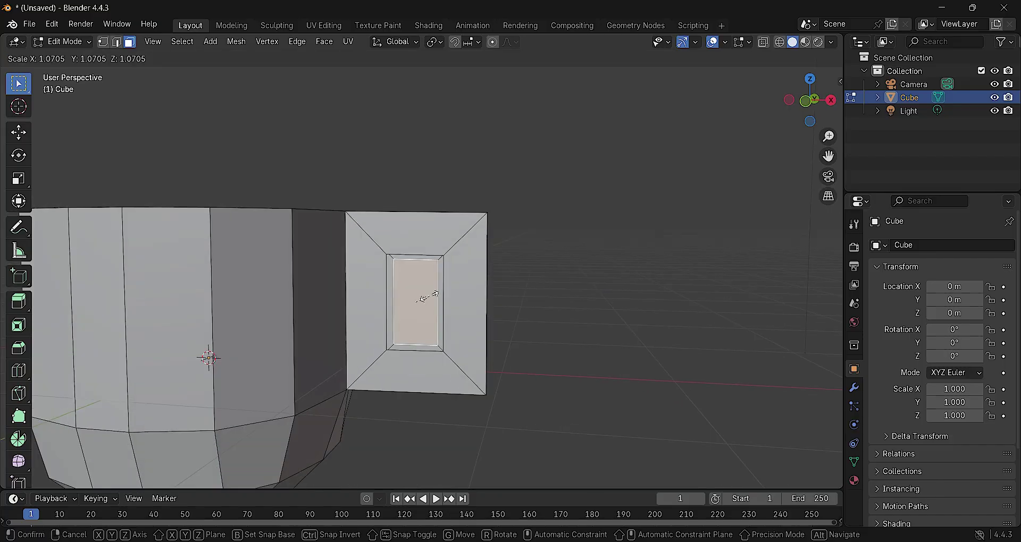
pyautogui.click(433, 296)
# - Delete the inner face to cut a rectangular hole through the handle slab
pyautogui.press('x')
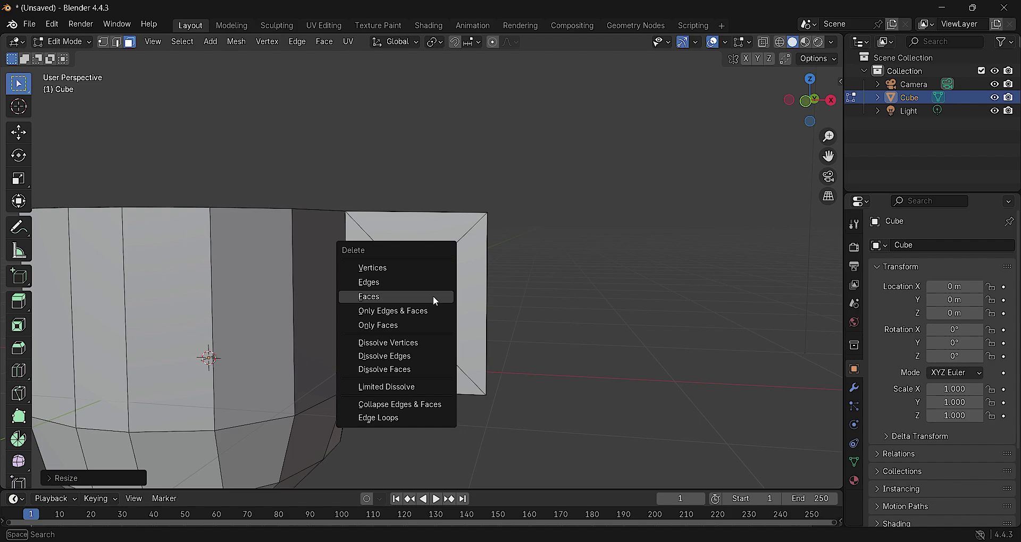
pyautogui.click(433, 296)
pyautogui.moveTo(433, 295); pyautogui.dragTo(447, 307, button='middle')
pyautogui.scroll(5, 447, 307)
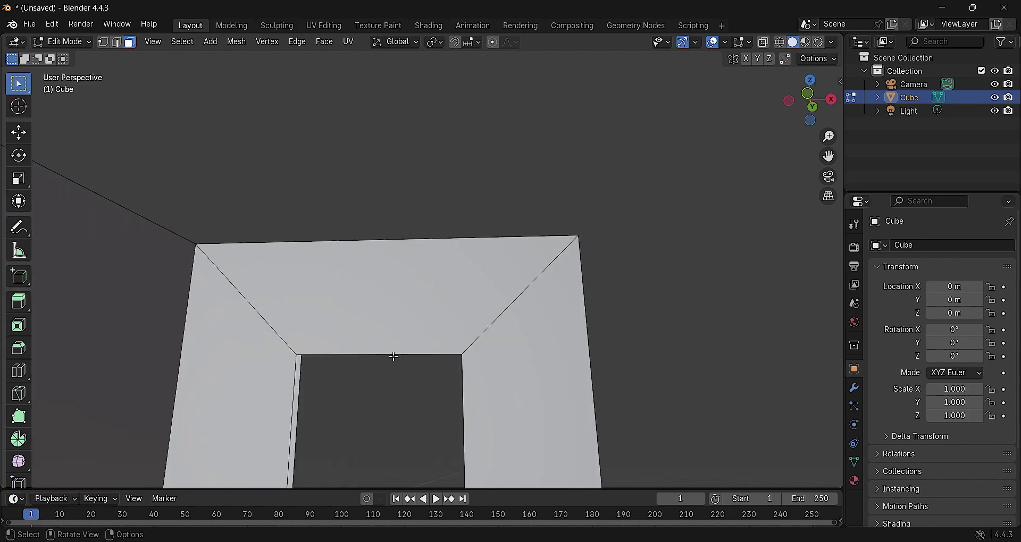
pyautogui.moveTo(392, 358)
pyautogui.mouseDown(button='middle')
pyautogui.moveTo(381, 426)
pyautogui.moveTo(371, 285)
pyautogui.moveTo(301, 345)
pyautogui.mouseUp(button='middle')
# - Select the opening's corner vertices, undo two edits, and zoom back out on the handle
pyautogui.press('1')
pyautogui.click(368, 285)
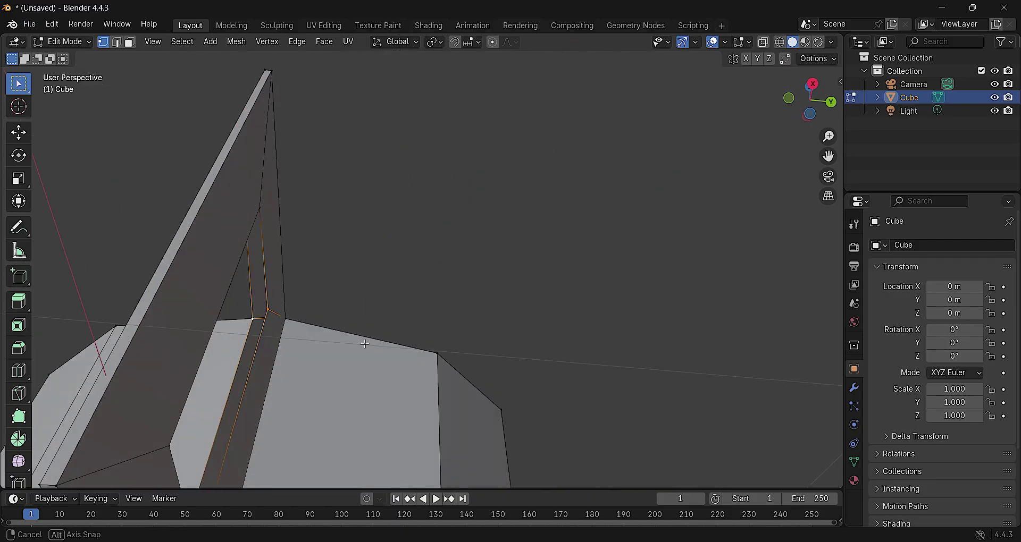
pyautogui.moveTo(223, 358)
pyautogui.mouseDown(button='middle')
pyautogui.moveTo(374, 372)
pyautogui.moveTo(245, 373)
pyautogui.mouseUp(button='middle')
pyautogui.keyDown('shift'); pyautogui.click(263, 365); pyautogui.keyUp('shift')
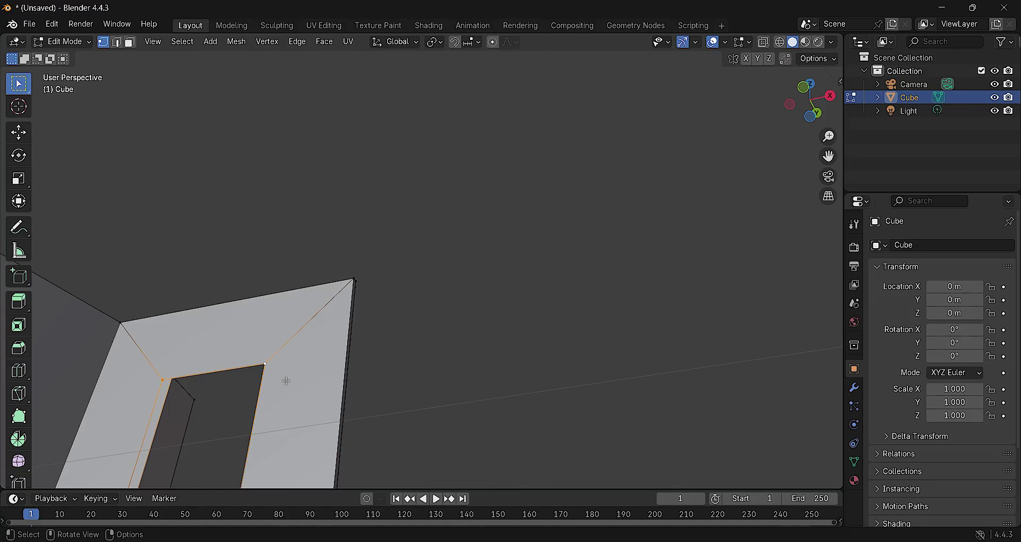
pyautogui.moveTo(334, 392)
pyautogui.mouseDown(button='middle')
pyautogui.moveTo(415, 312)
pyautogui.moveTo(474, 342)
pyautogui.mouseUp(button='middle')
pyautogui.hotkey('ctrl', 'z')
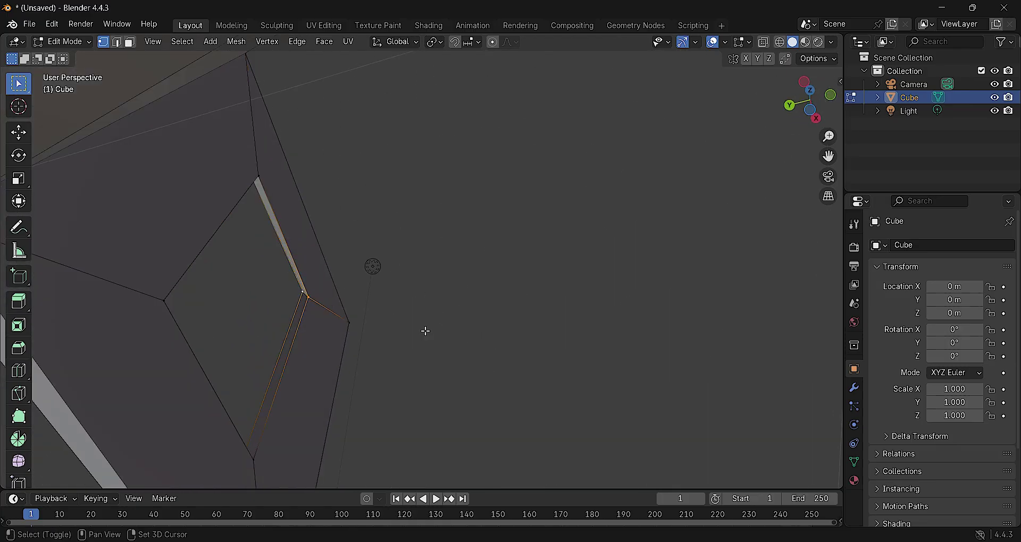
pyautogui.hotkey('ctrl', 'z')
pyautogui.hotkey('ctrl', 'z')
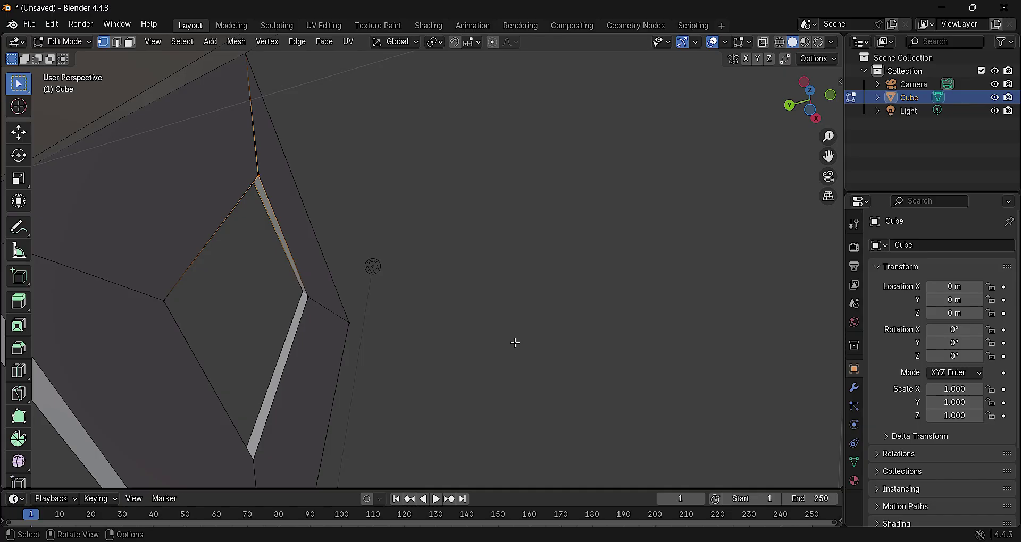
pyautogui.moveTo(514, 343)
pyautogui.mouseDown(button='middle')
pyautogui.moveTo(383, 335)
pyautogui.moveTo(355, 285)
pyautogui.moveTo(278, 449)
pyautogui.moveTo(398, 369)
pyautogui.mouseUp(button='middle')
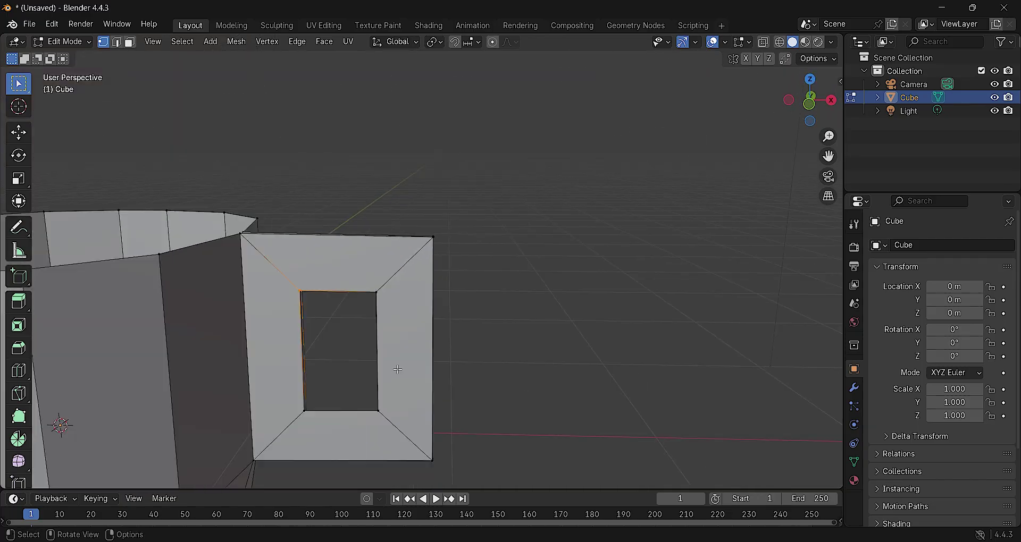
pyautogui.scroll(-2, 397, 369)
pyautogui.scroll(-2, 393, 362)
# - Return to Object Mode and add a Solidify modifier with 0.09 m thickness
pyautogui.scroll(-2, 391, 356)
pyautogui.press('Tab')
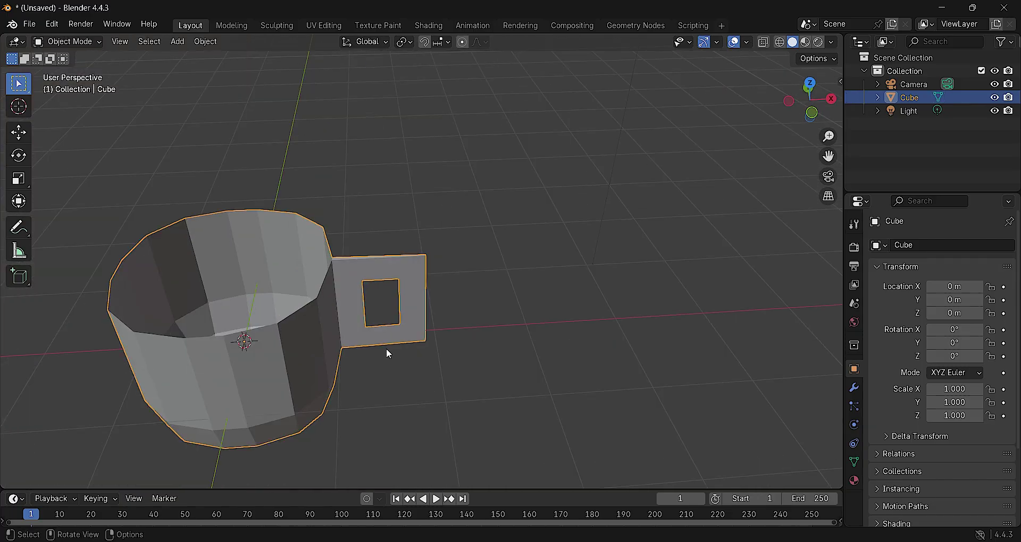
pyautogui.moveTo(386, 349); pyautogui.dragTo(374, 314, button='middle')
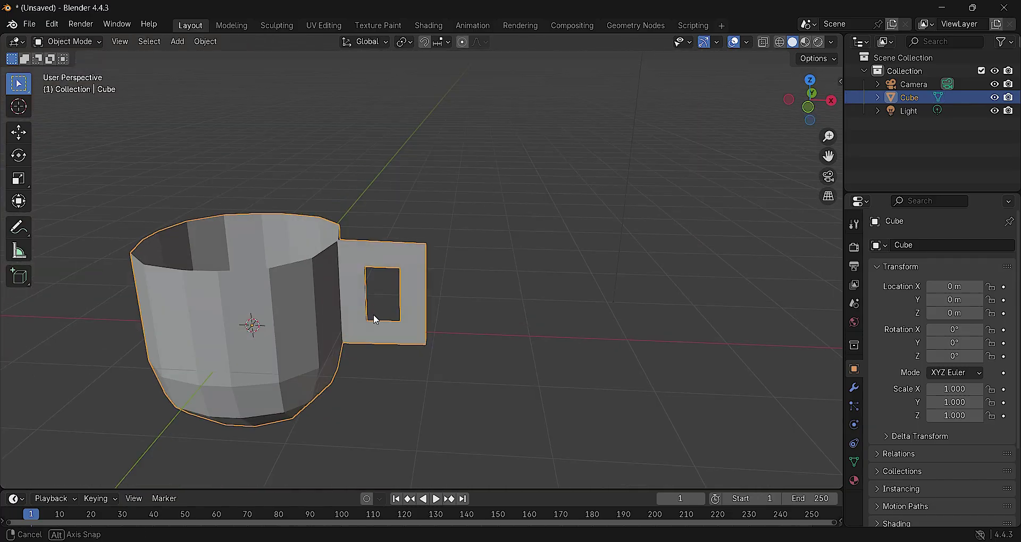
pyautogui.click(853, 389)
pyautogui.click(926, 246)
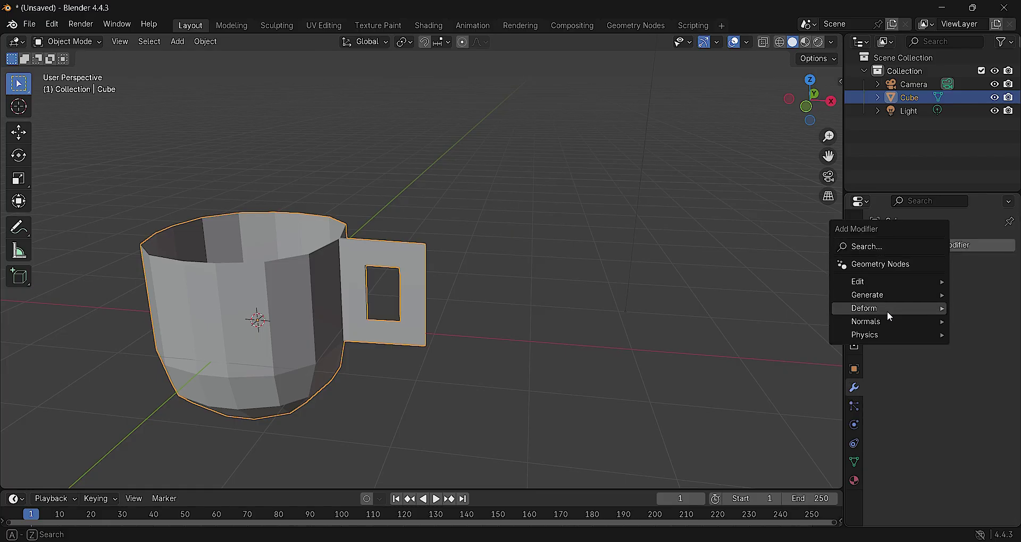
pyautogui.moveTo(867, 295)
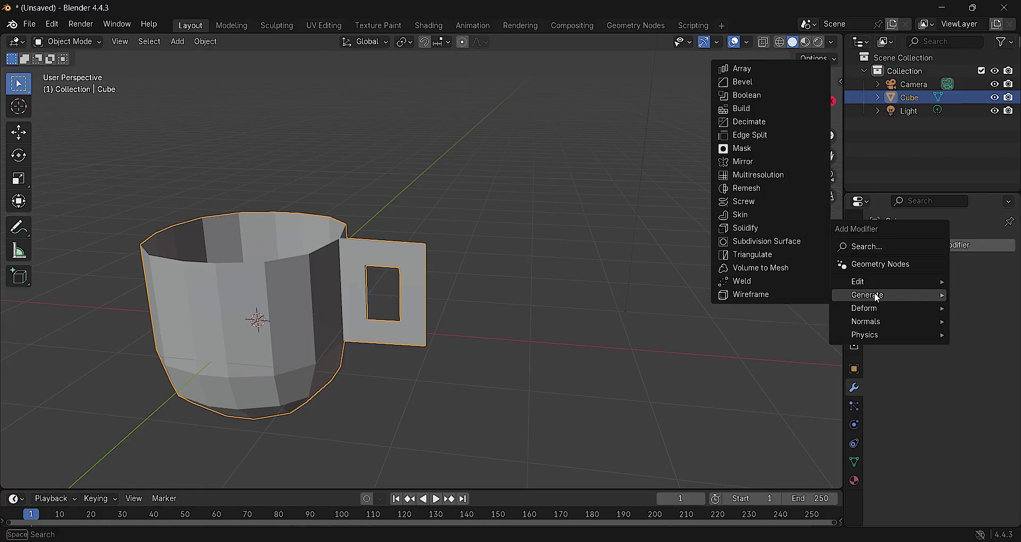
pyautogui.click(774, 227)
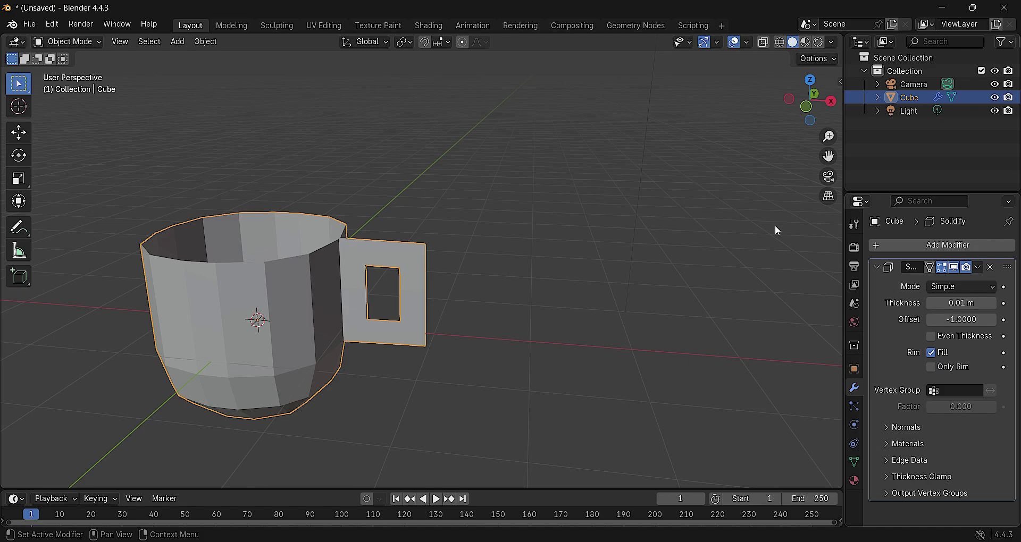
pyautogui.moveTo(961, 303); pyautogui.dragTo(989, 303)
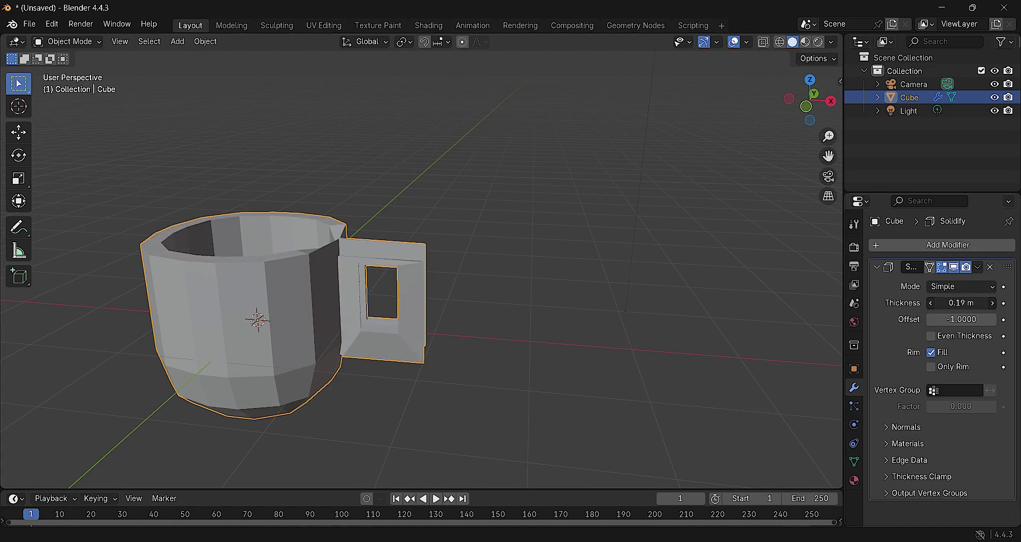
# - Raise the Solidify thickness to 0.14 m and apply the modifier
pyautogui.moveTo(676, 276); pyautogui.dragTo(470, 290, button='middle')
pyautogui.scroll(3, 461, 252)
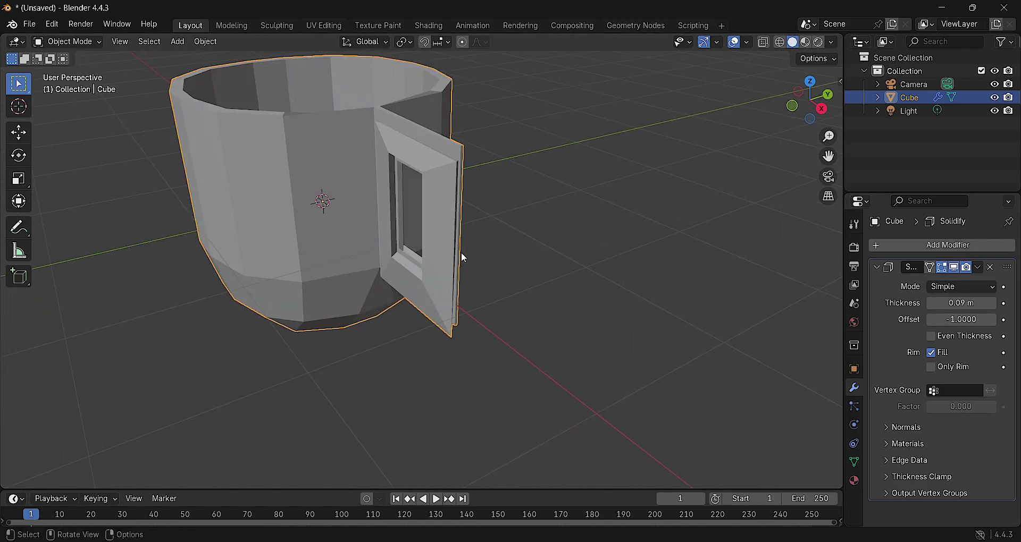
pyautogui.scroll(2, 461, 252)
pyautogui.moveTo(460, 252)
pyautogui.mouseDown(button='middle')
pyautogui.moveTo(511, 272)
pyautogui.moveTo(385, 210)
pyautogui.mouseUp(button='middle')
pyautogui.scroll(-3, 385, 210)
pyautogui.moveTo(551, 263); pyautogui.dragTo(585, 223, button='middle')
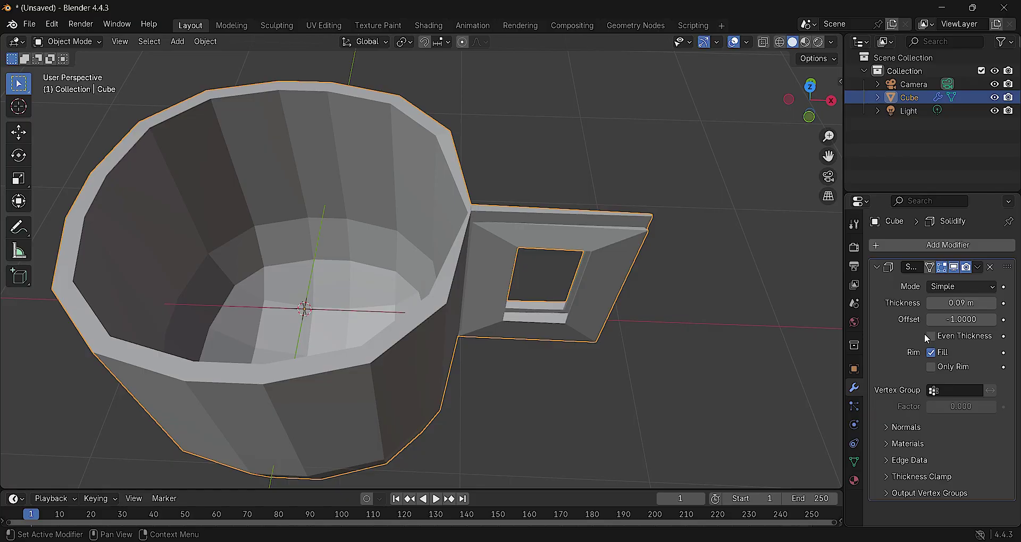
pyautogui.moveTo(958, 303); pyautogui.dragTo(984, 303)
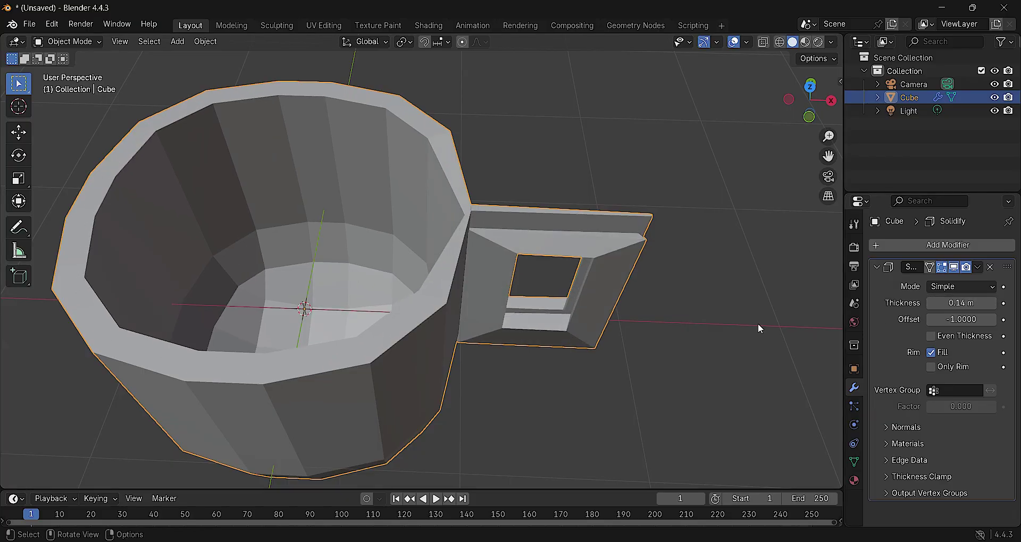
pyautogui.moveTo(757, 324)
pyautogui.mouseDown(button='middle')
pyautogui.moveTo(653, 390)
pyautogui.moveTo(578, 278)
pyautogui.moveTo(540, 269)
pyautogui.moveTo(668, 278)
pyautogui.moveTo(620, 277)
pyautogui.moveTo(630, 326)
pyautogui.mouseUp(button='middle')
pyautogui.click(979, 267)
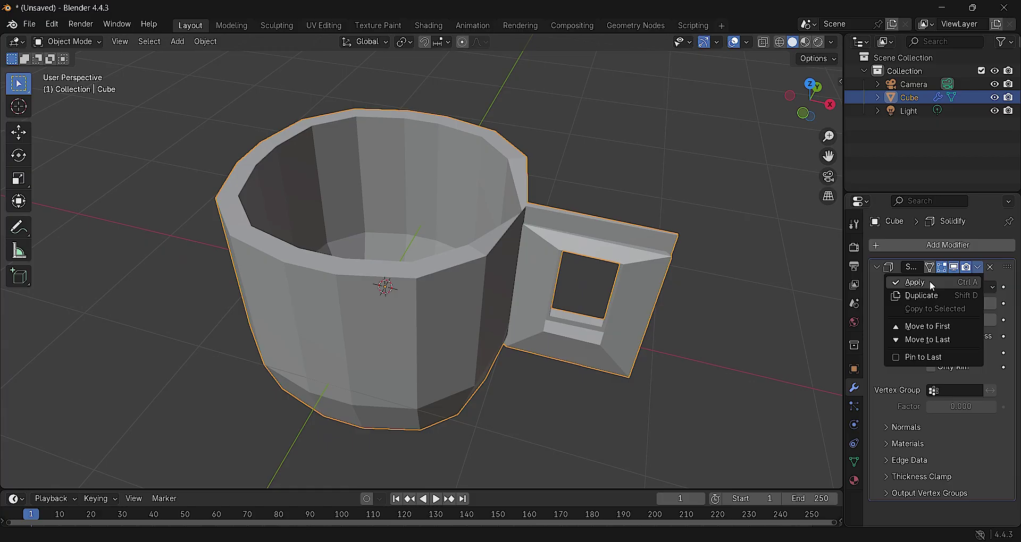
pyautogui.click(929, 280)
pyautogui.click(925, 246)
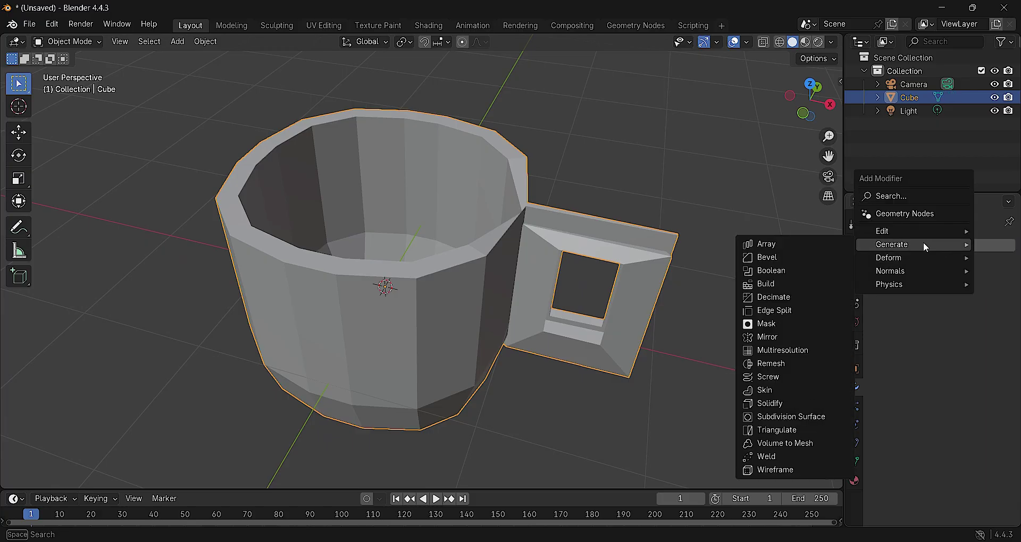
# - Apply a Subdivision Surface modifier at viewport level 4, then enlarge the lower editor area
pyautogui.click(811, 419)
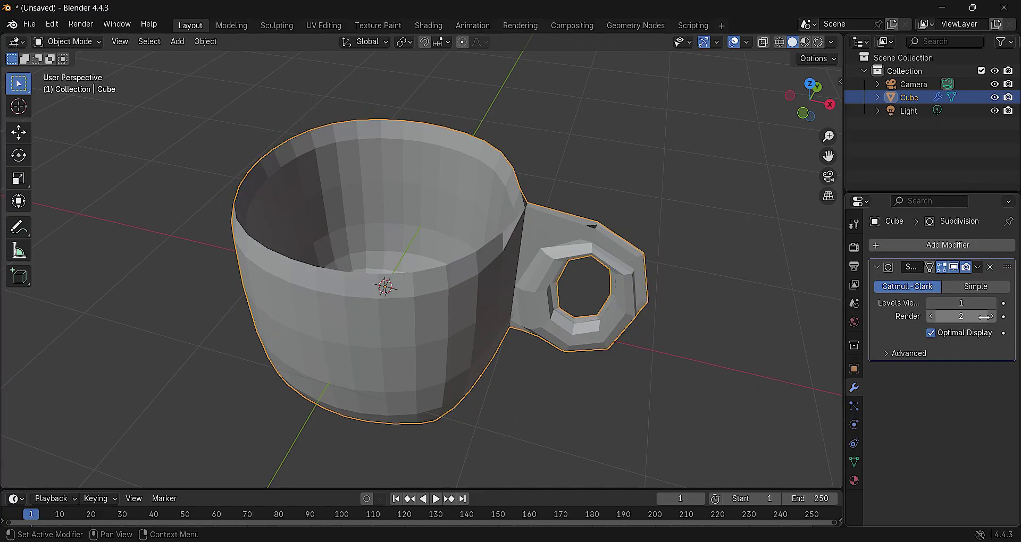
pyautogui.click(992, 303)
pyautogui.click(992, 303)
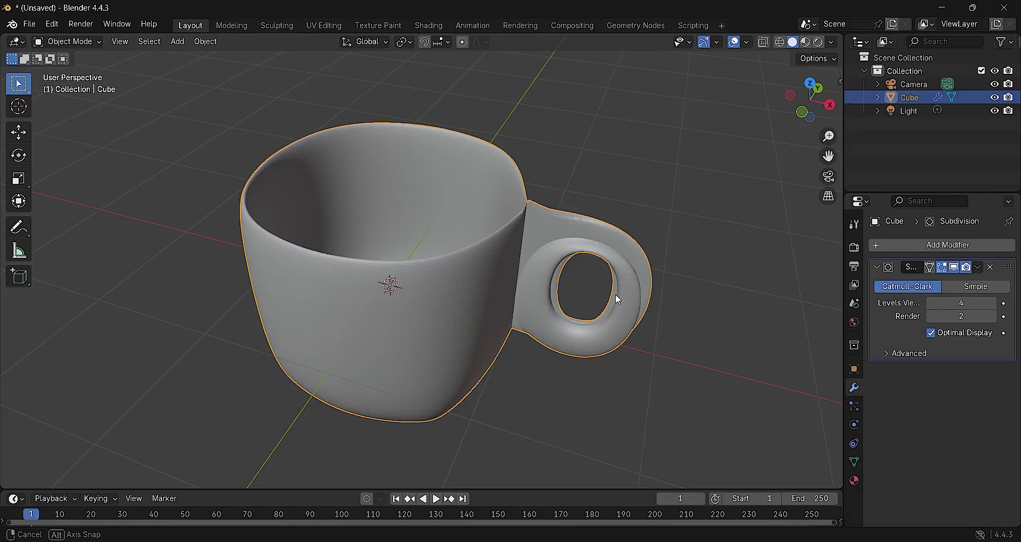
pyautogui.moveTo(614, 294)
pyautogui.mouseDown(button='middle')
pyautogui.moveTo(526, 286)
pyautogui.moveTo(649, 318)
pyautogui.moveTo(639, 286)
pyautogui.moveTo(601, 266)
pyautogui.moveTo(628, 268)
pyautogui.mouseUp(button='middle')
pyautogui.click(977, 267)
pyautogui.click(928, 285)
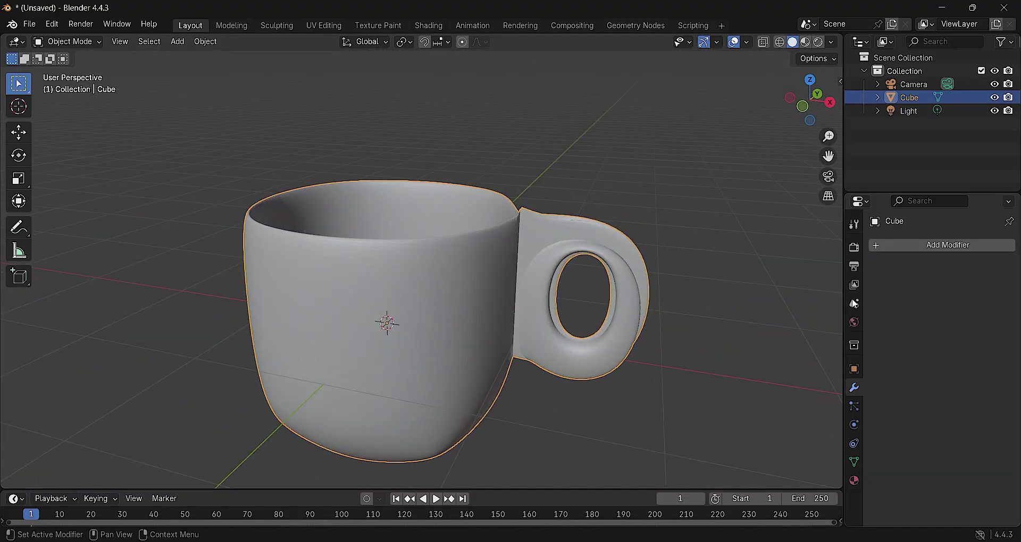
pyautogui.scroll(-2, 483, 409)
pyautogui.moveTo(468, 488); pyautogui.dragTo(468, 322)
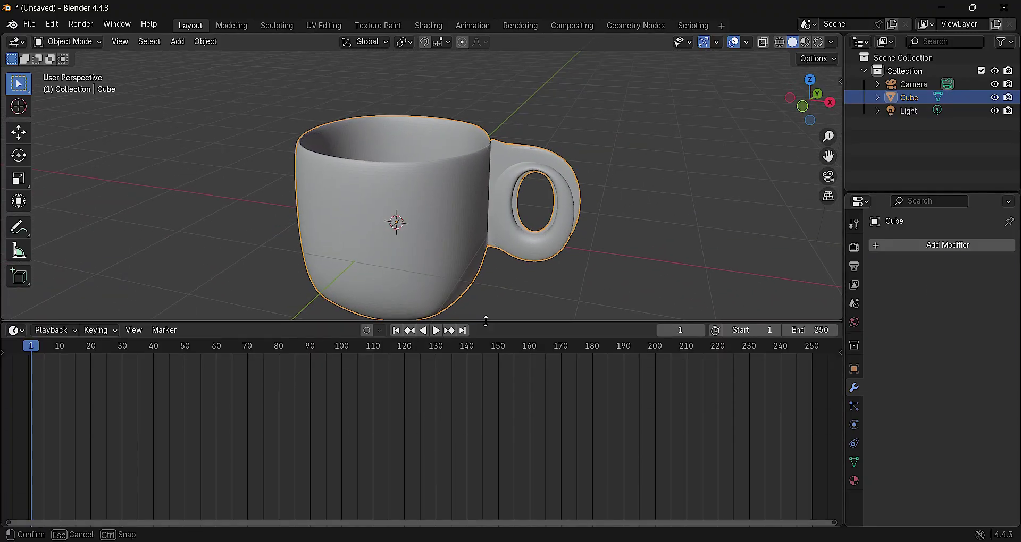
# - Switch the lower area to the Shader Editor and delete the Principled BSDF node
pyautogui.click(19, 332)
pyautogui.click(66, 437)
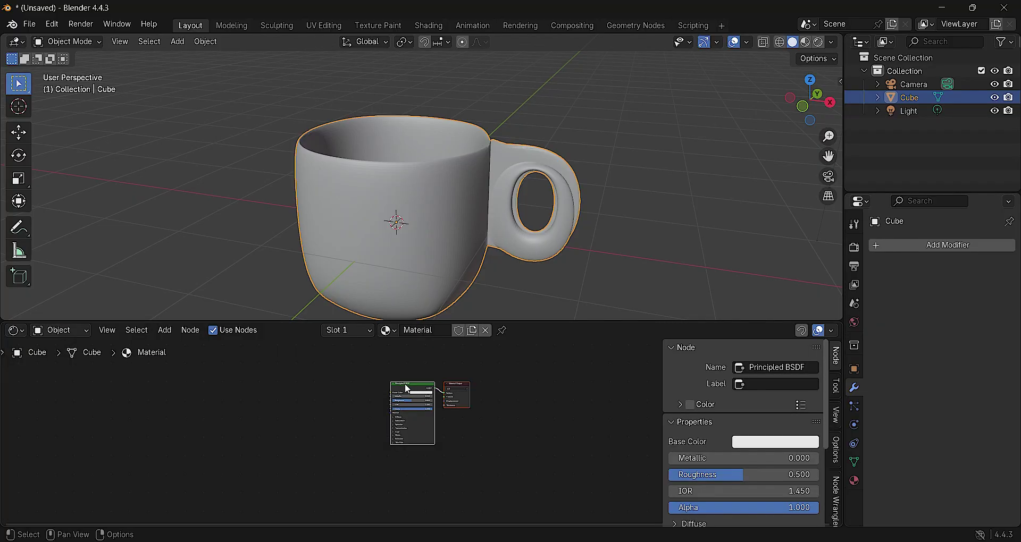
pyautogui.scroll(3, 418, 420)
pyautogui.scroll(1, 428, 426)
pyautogui.scroll(3, 356, 346)
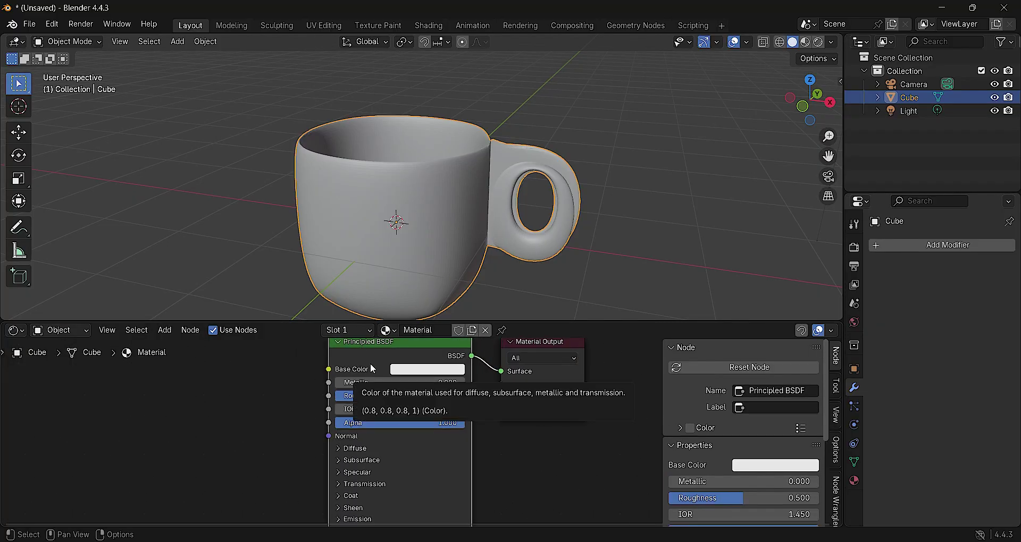
pyautogui.press('Delete')
# - Add a Mix Shader node and connect it to the material Surface
pyautogui.hotkey('shift', 'a')
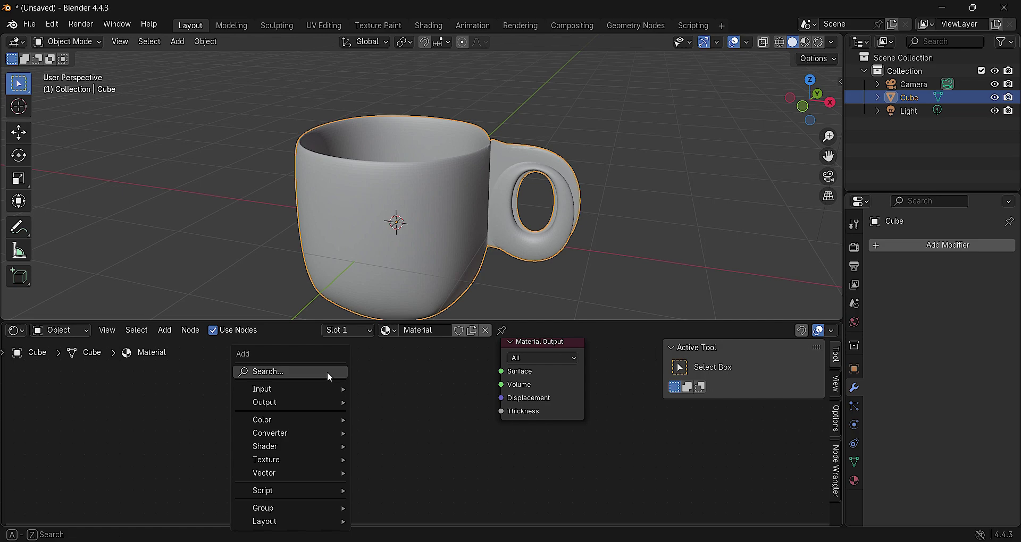
pyautogui.write('MIX')
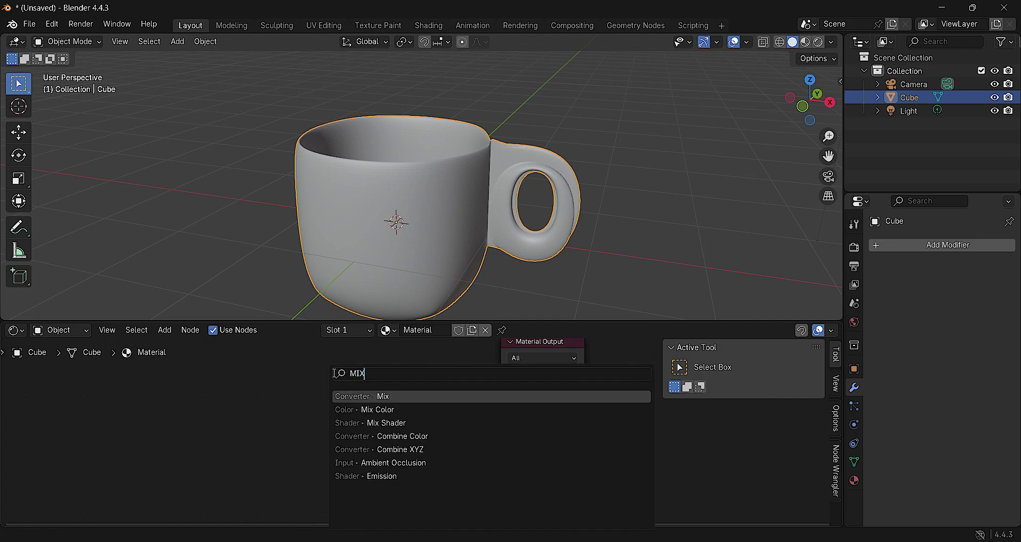
pyautogui.click(409, 423)
pyautogui.click(425, 388)
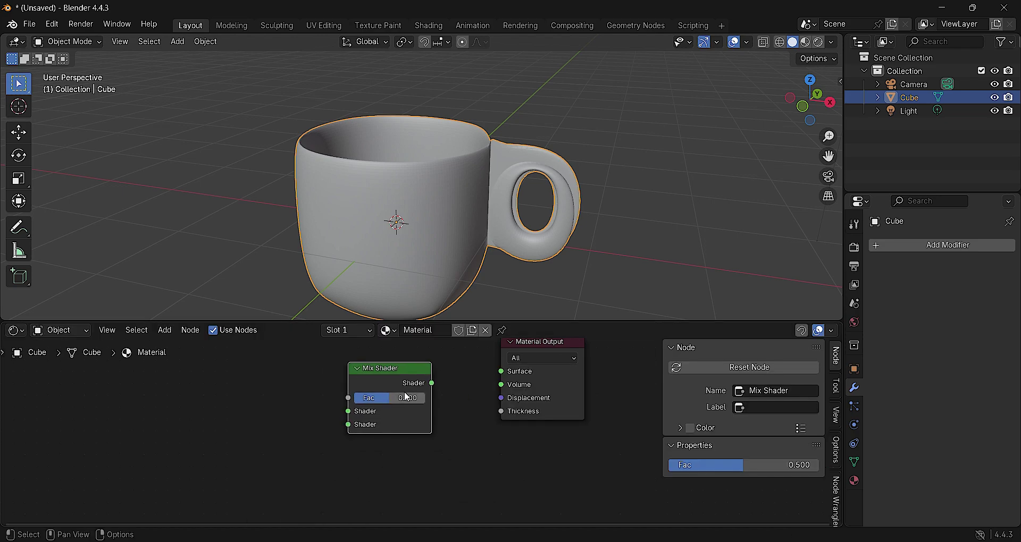
pyautogui.moveTo(432, 382); pyautogui.dragTo(489, 378)
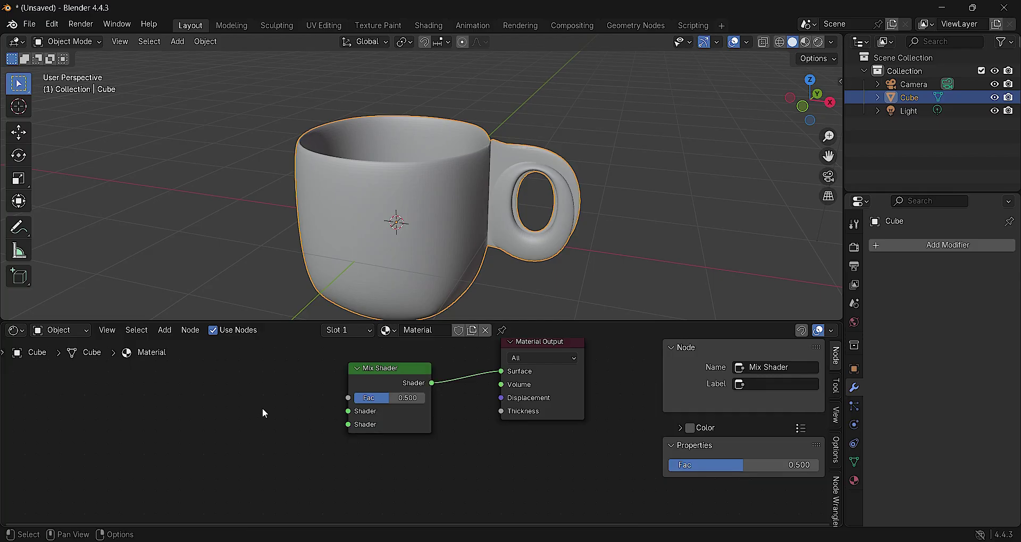
# - Add a Glossy BSDF with roughness 0.148 into the Mix Shader's first input
pyautogui.hotkey('shift', 'a')
pyautogui.write('G')
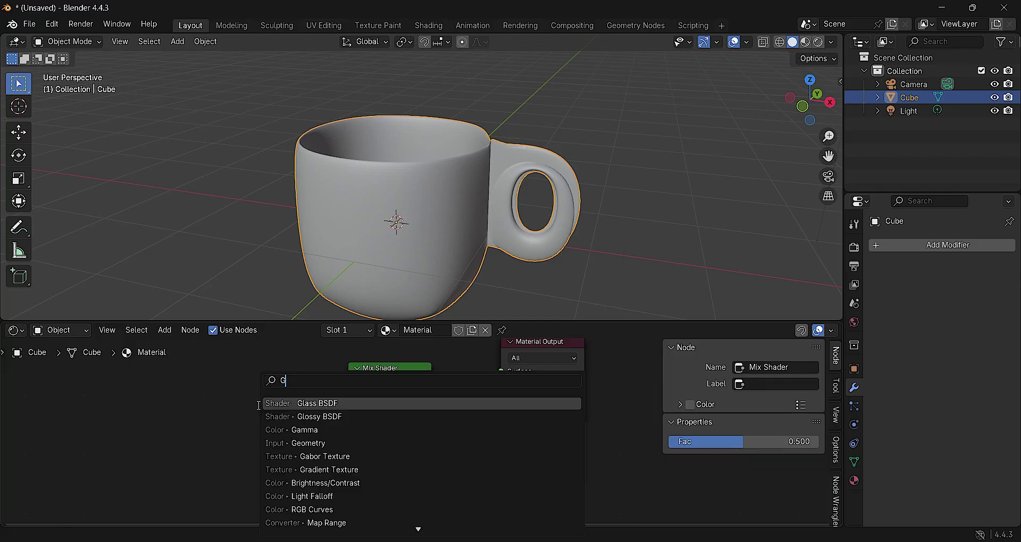
pyautogui.write('LOSS')
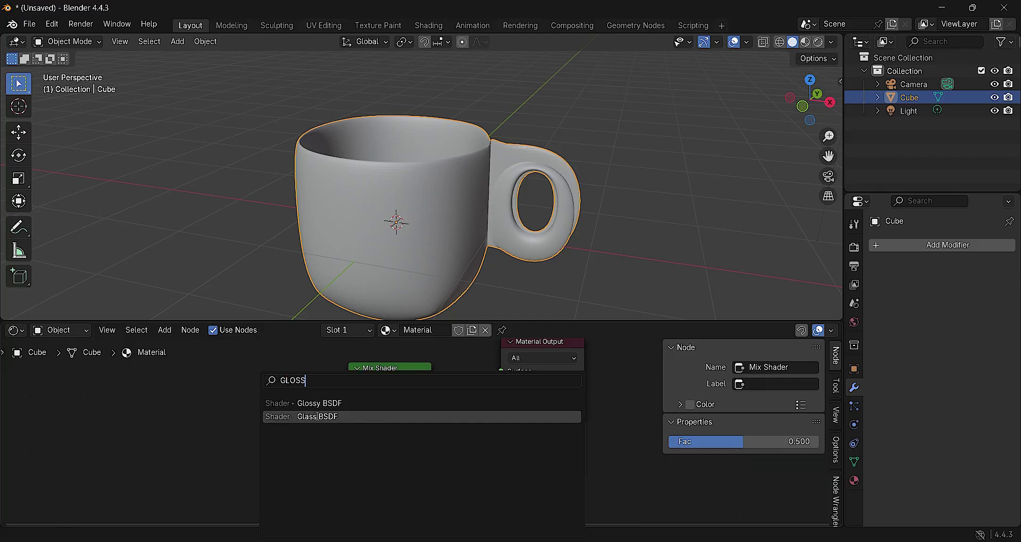
pyautogui.click(346, 404)
pyautogui.click(263, 372)
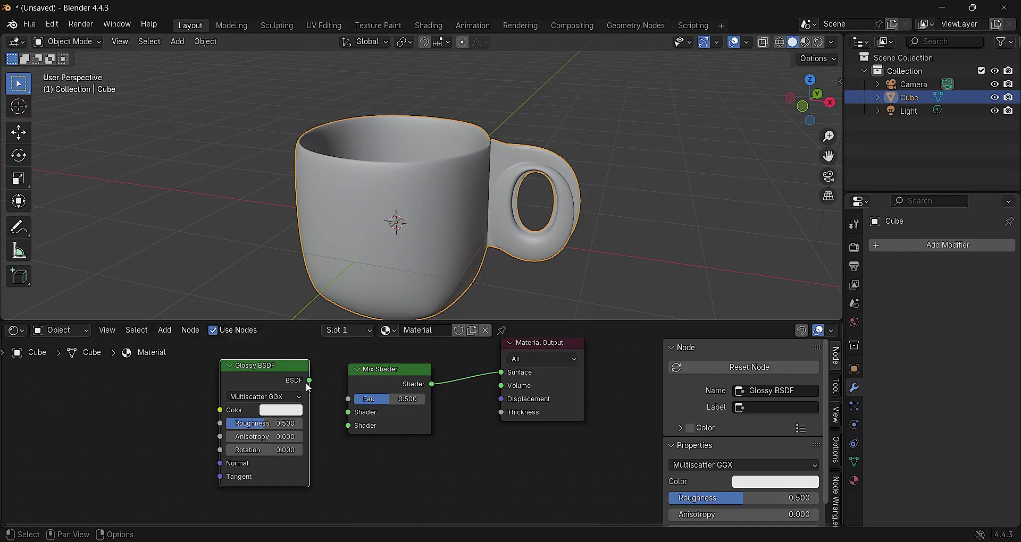
pyautogui.moveTo(309, 380); pyautogui.dragTo(346, 412)
pyautogui.moveTo(288, 423); pyautogui.dragTo(260, 424)
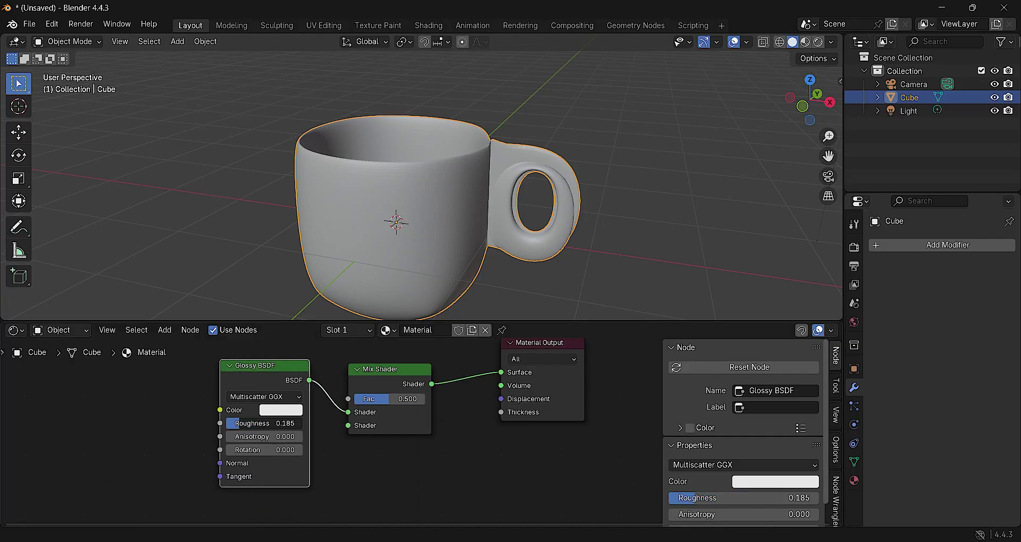
pyautogui.moveTo(258, 451); pyautogui.dragTo(232, 409, button='middle')
pyautogui.moveTo(232, 409); pyautogui.dragTo(302, 479)
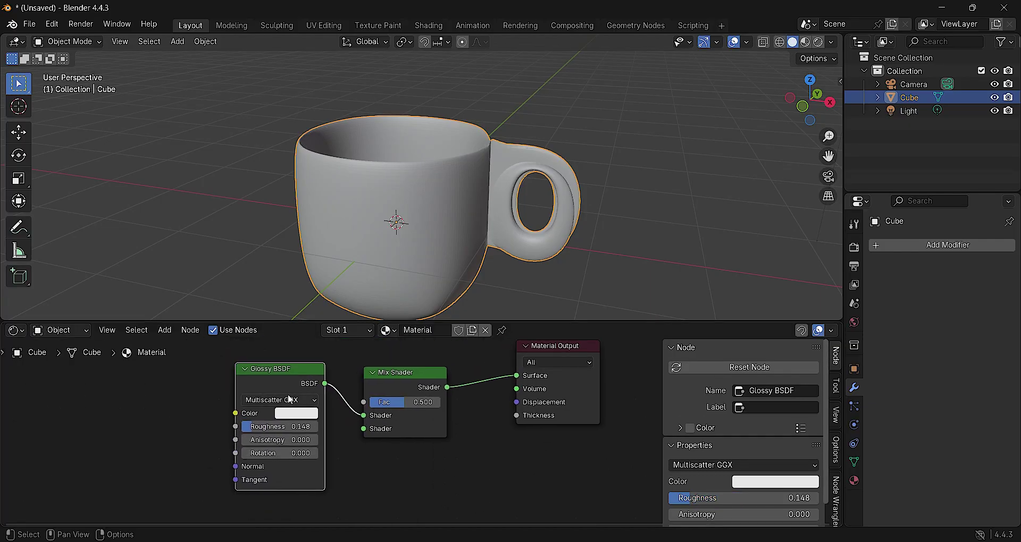
# - Add a Glass BSDF and connect it to the Mix Shader's second input
pyautogui.hotkey('shift', 'a')
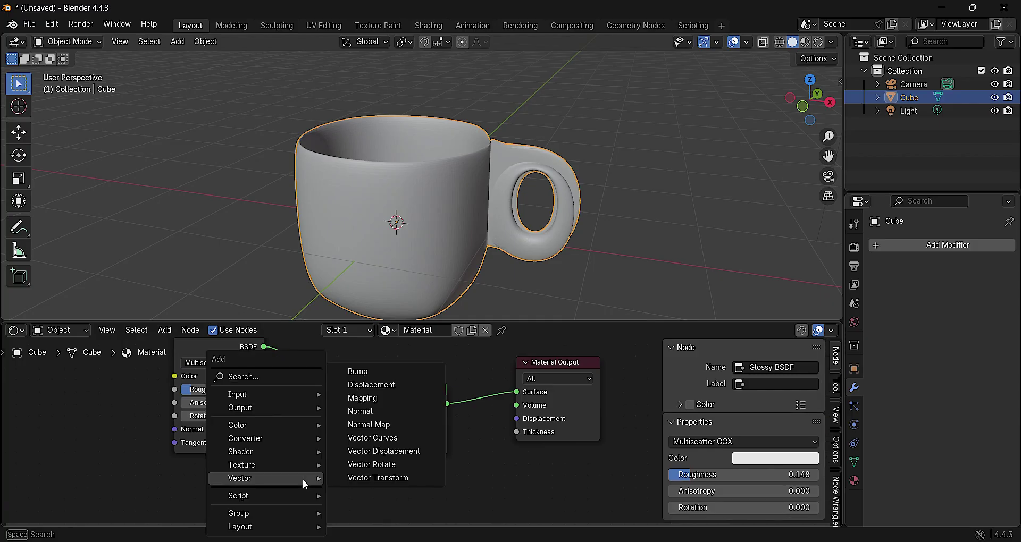
pyautogui.write('GlASS')
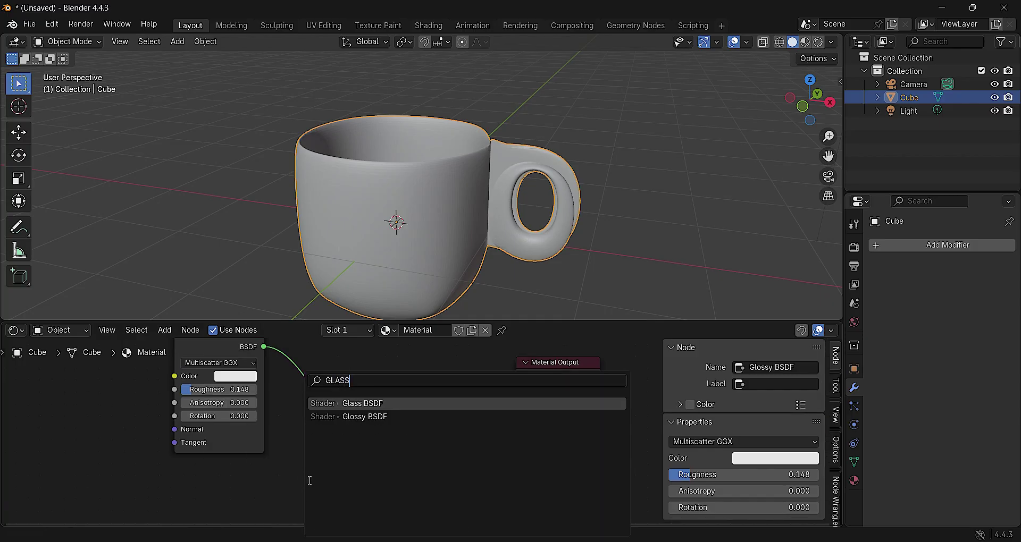
pyautogui.click(409, 410)
pyautogui.click(250, 478)
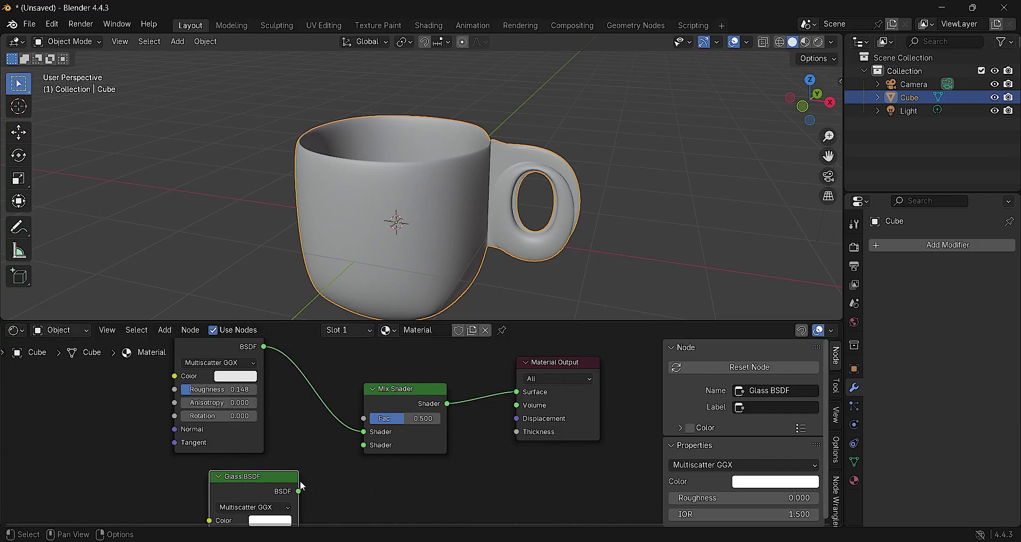
pyautogui.moveTo(298, 492); pyautogui.dragTo(363, 445)
# - Change the render engine from EEVEE to Cycles with GPU Compute as the device
pyautogui.click(853, 481)
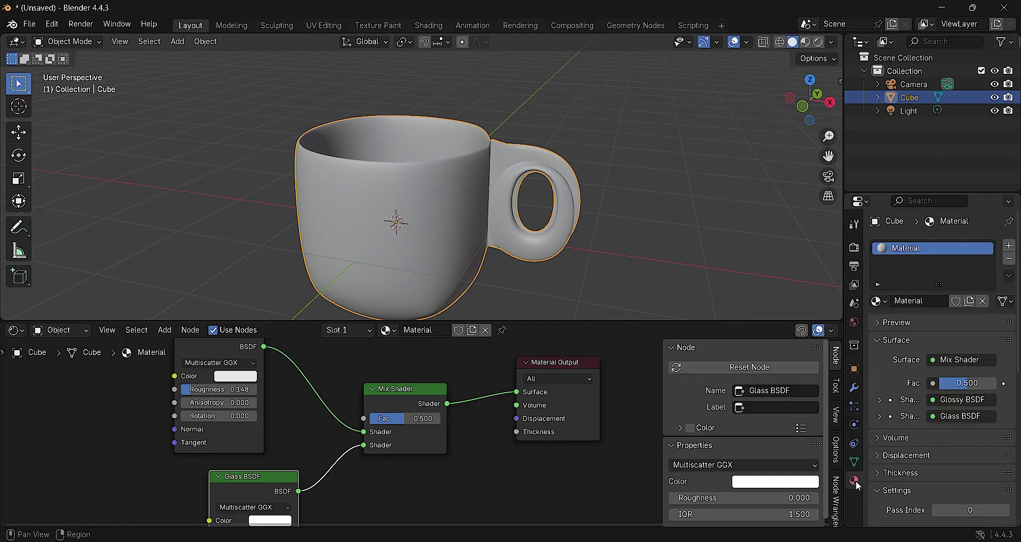
pyautogui.click(915, 323)
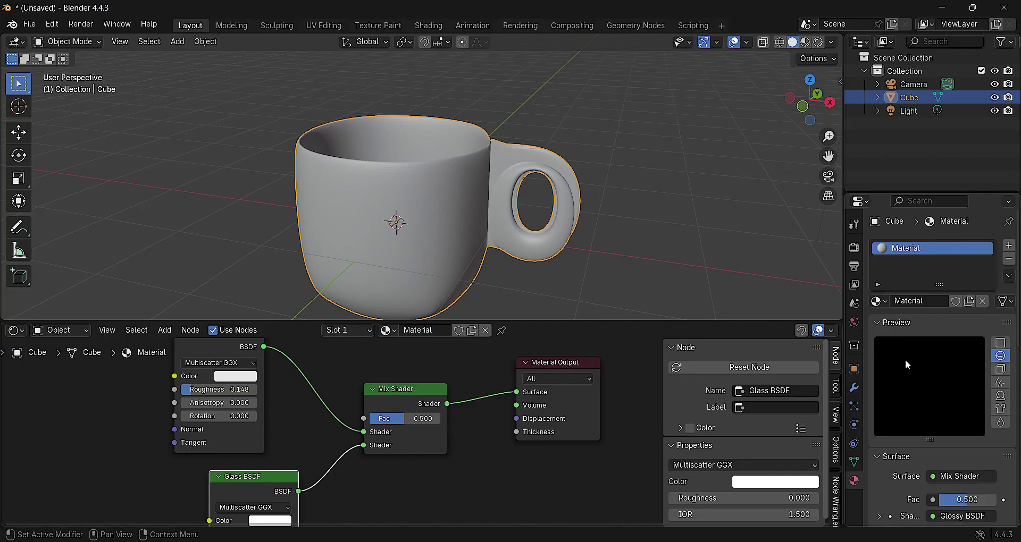
pyautogui.click(855, 247)
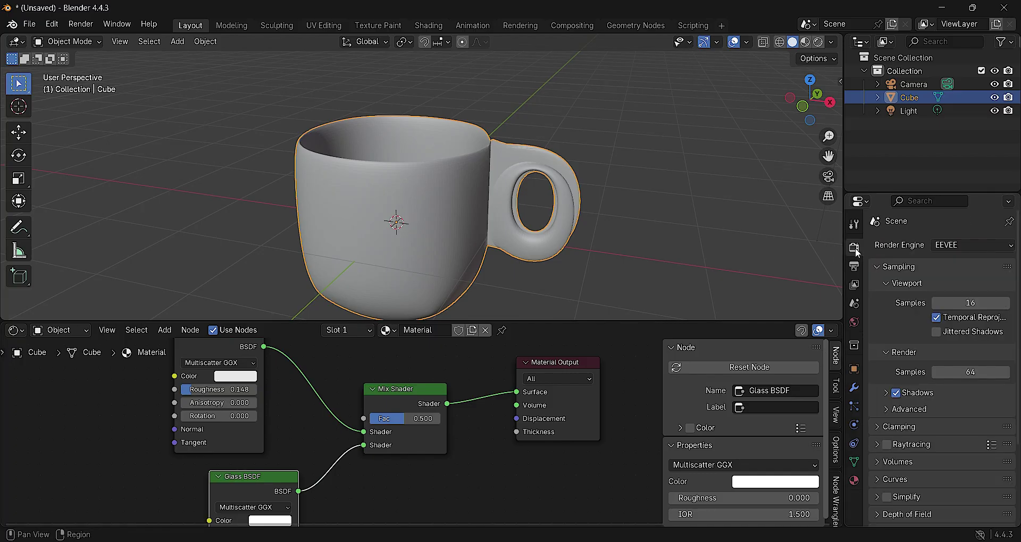
pyautogui.click(940, 246)
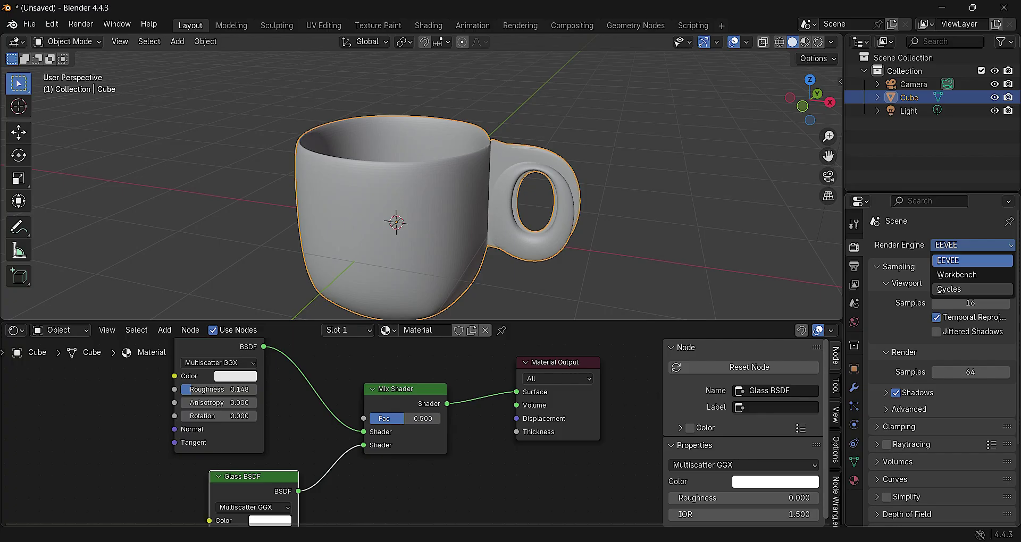
pyautogui.press('Return')
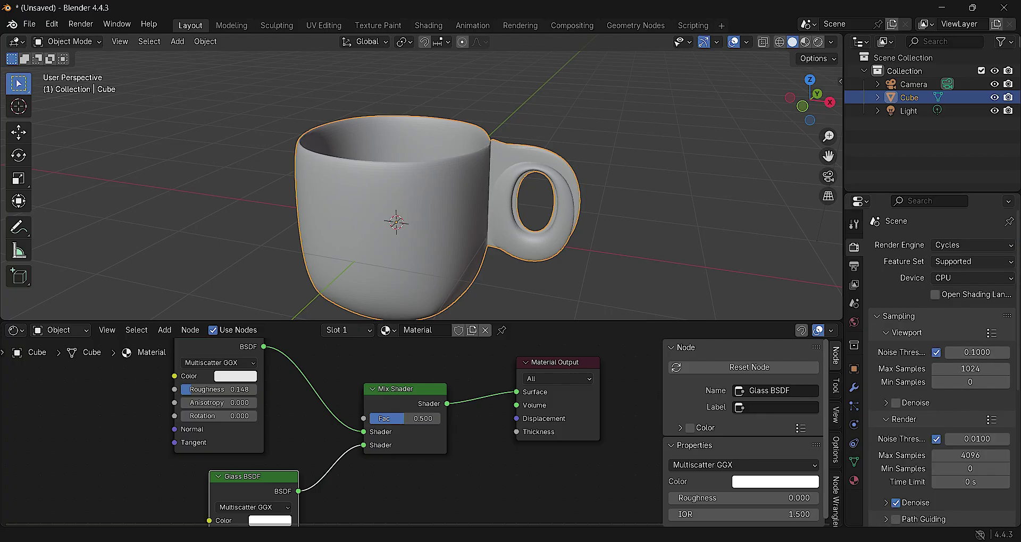
pyautogui.click(971, 278)
pyautogui.click(962, 310)
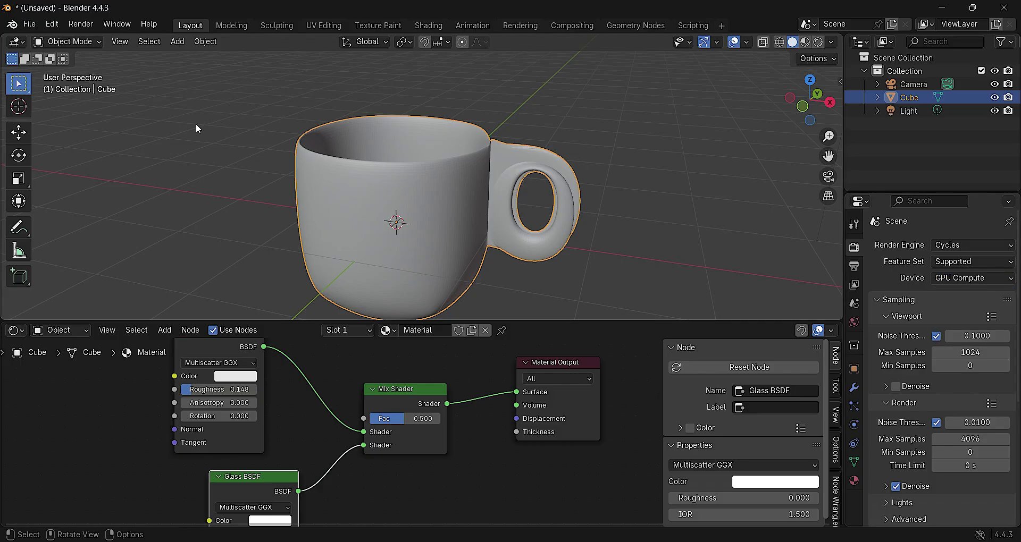
# - Save the project as 'test 3blend.blend'
pyautogui.hotkey('ctrl', 's')
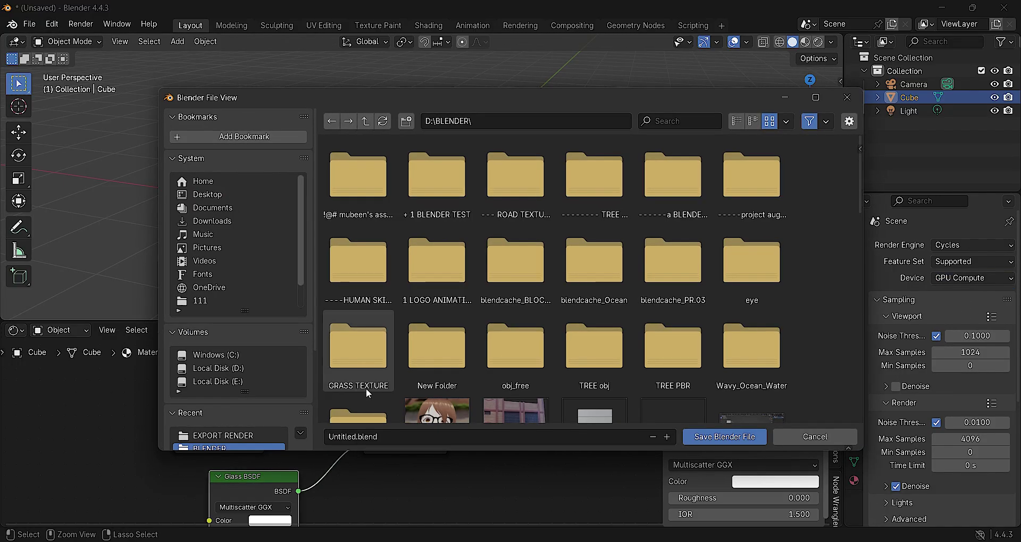
pyautogui.click(351, 436)
pyautogui.write('te')
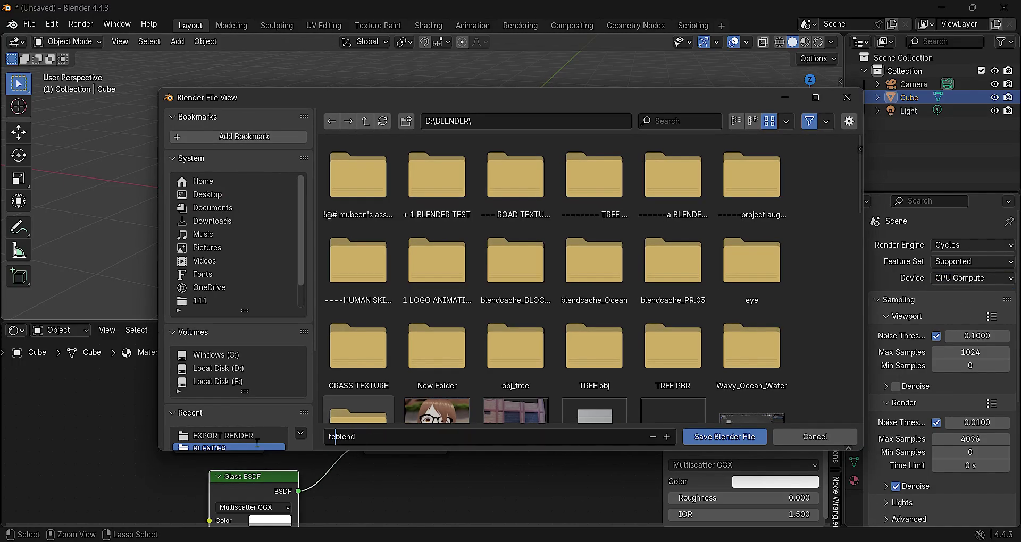
pyautogui.write('st 3blend')
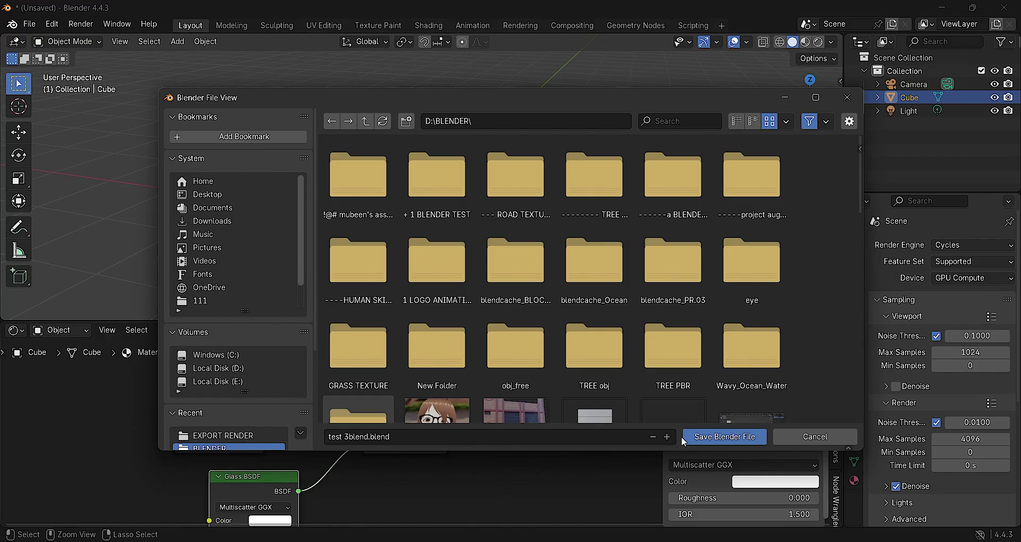
pyautogui.click(712, 437)
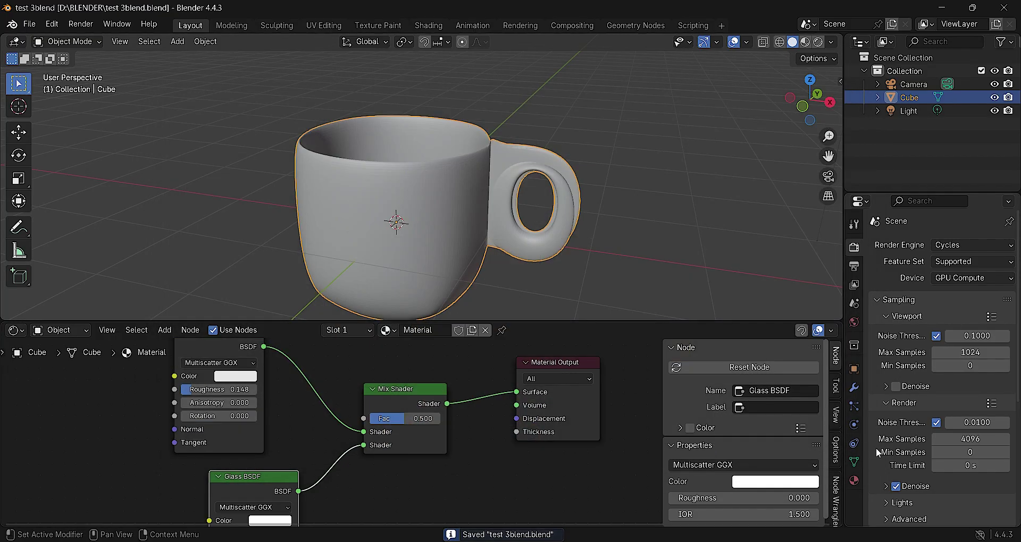
# - Set the Glossy shader roughness to 0.000 and save the file again
pyautogui.click(854, 484)
pyautogui.click(899, 323)
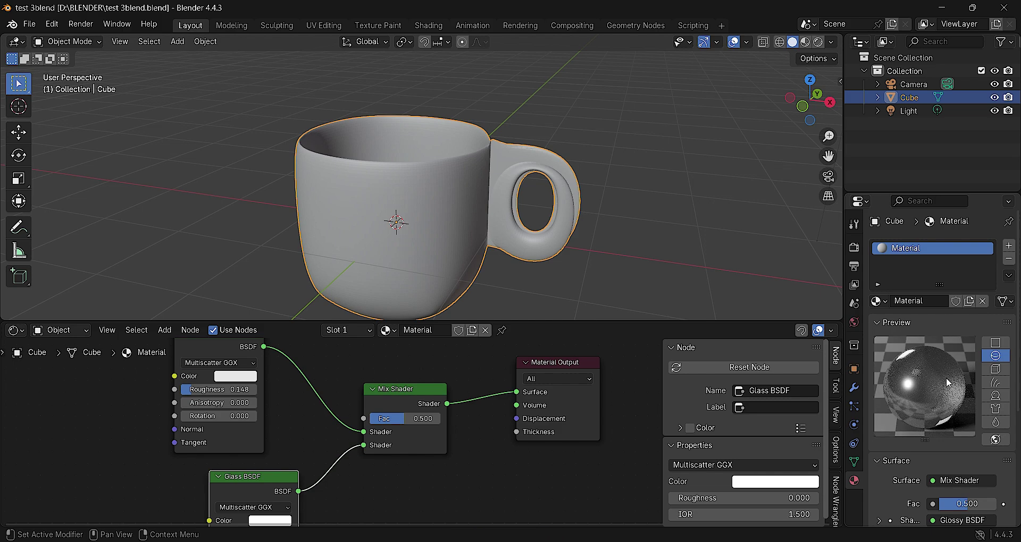
pyautogui.moveTo(229, 389); pyautogui.dragTo(186, 390)
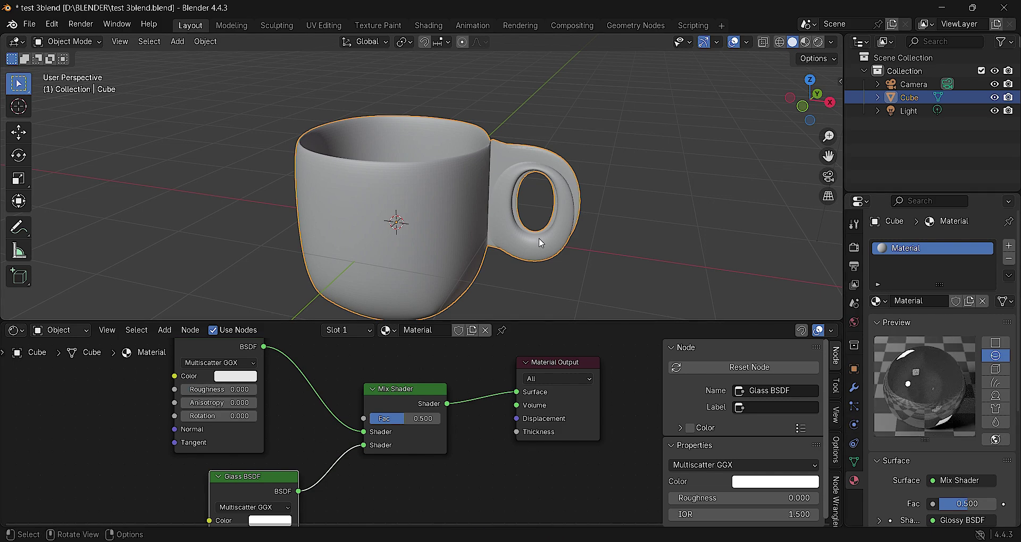
pyautogui.hotkey('ctrl', 's')
pyautogui.scroll(-3, 517, 216)
pyautogui.scroll(-1, 535, 218)
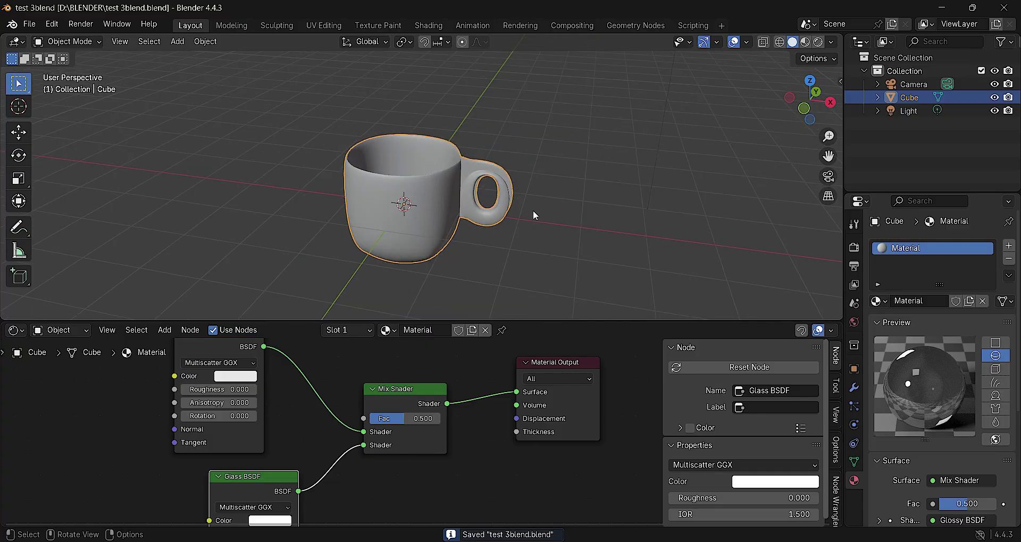
# - Add a plane and move it vertically down to the mug's base
pyautogui.click(559, 266)
pyautogui.hotkey('shift', 'a')
pyautogui.moveTo(518, 276)
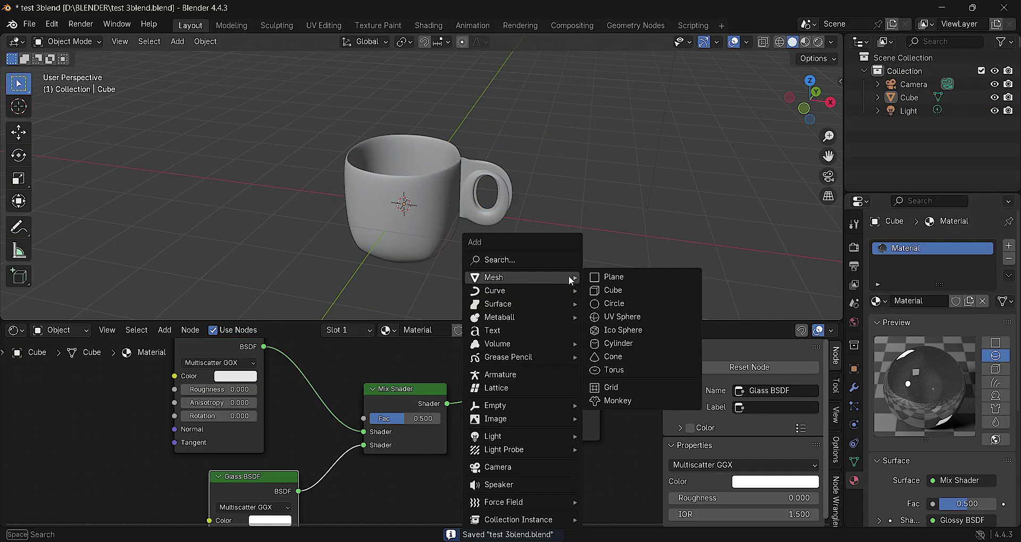
pyautogui.click(646, 278)
pyautogui.press('KP_1')
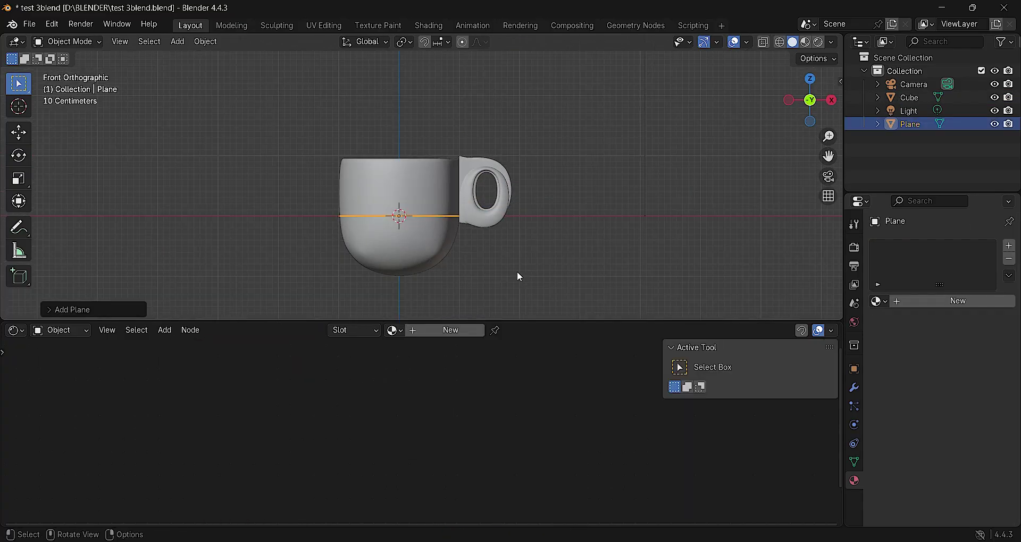
pyautogui.press('g')
pyautogui.press('z')
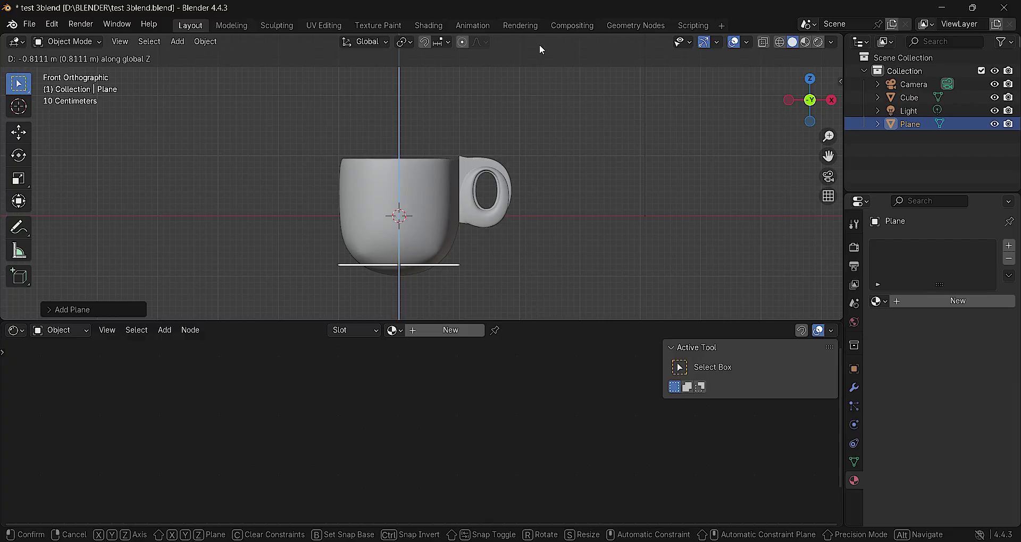
pyautogui.click(543, 46)
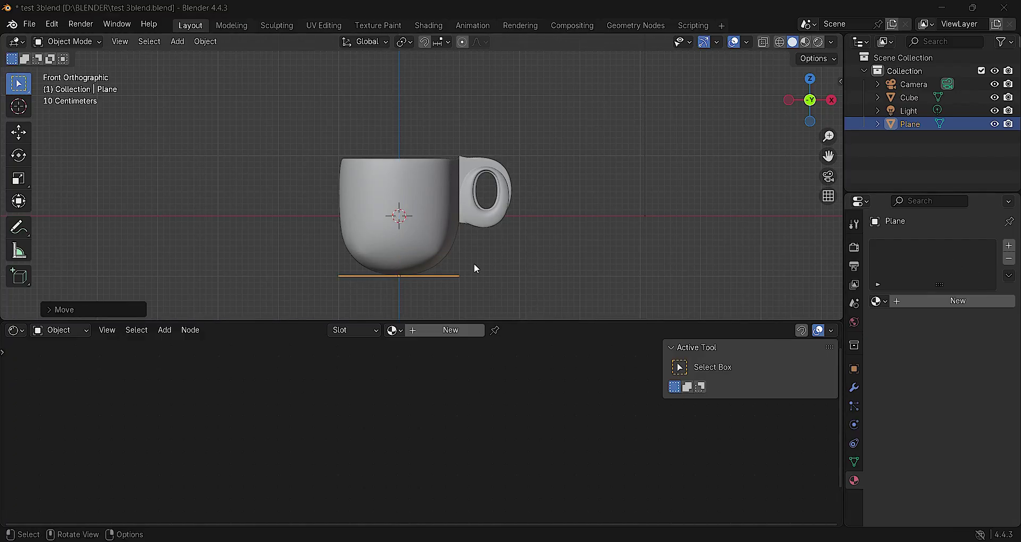
# - Scale the plane up into a large floor and view it through the scene camera
pyautogui.click(522, 287)
pyautogui.click(375, 276)
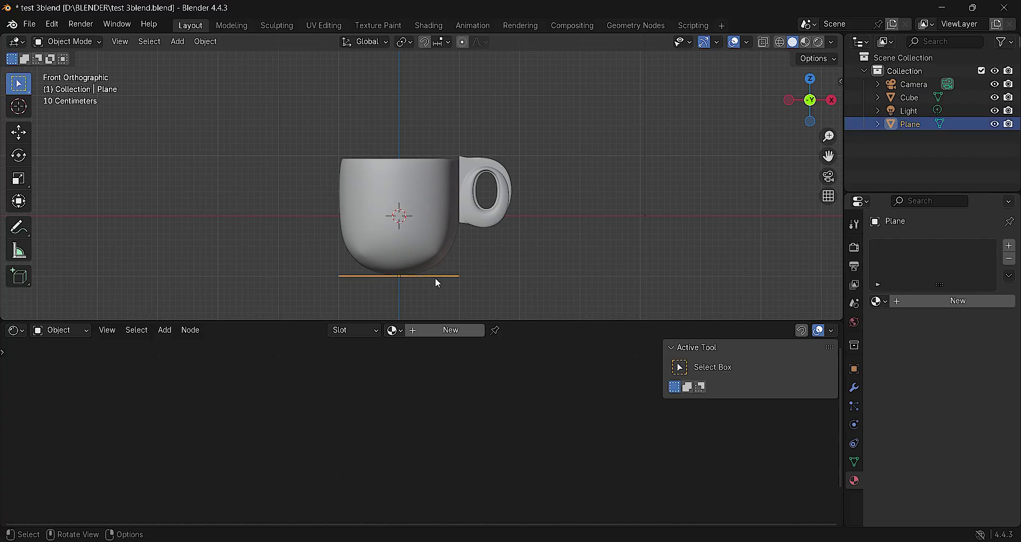
pyautogui.press('s')
pyautogui.click(672, 119)
pyautogui.moveTo(651, 141); pyautogui.dragTo(600, 154, button='middle')
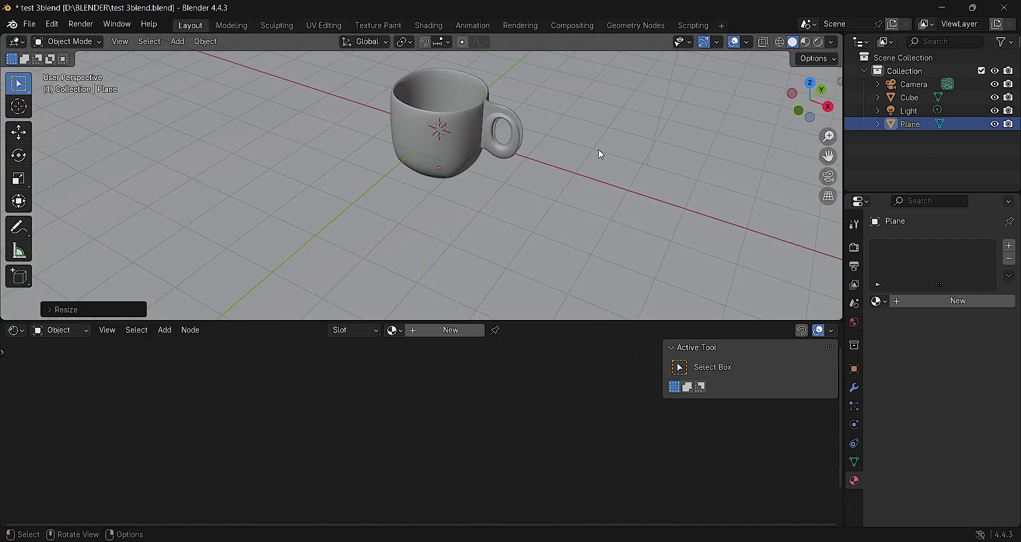
pyautogui.scroll(-4, 600, 154)
pyautogui.click(828, 177)
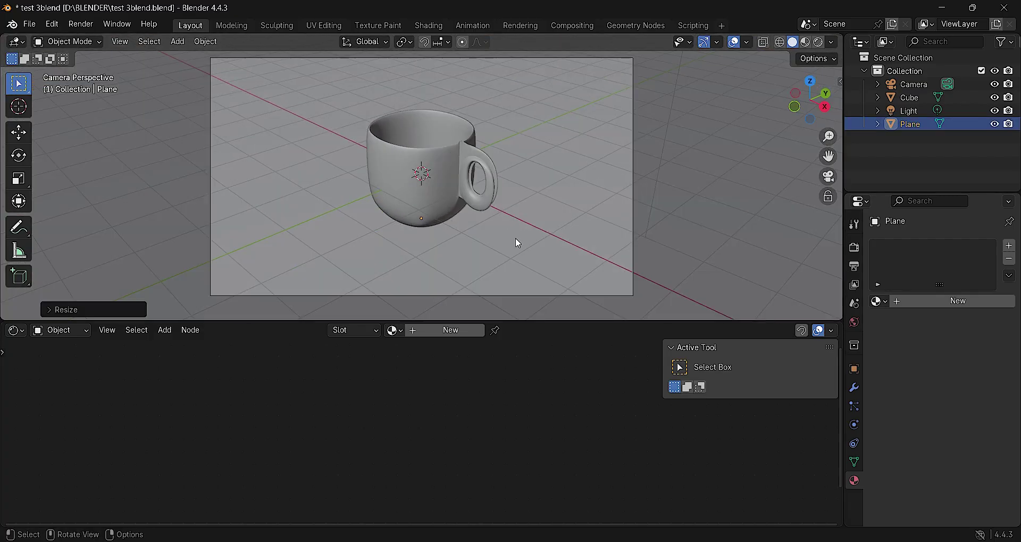
# - Save, then render a Cycles image of the glass mug on its floor
pyautogui.hotkey('ctrl', 's')
pyautogui.click(81, 24)
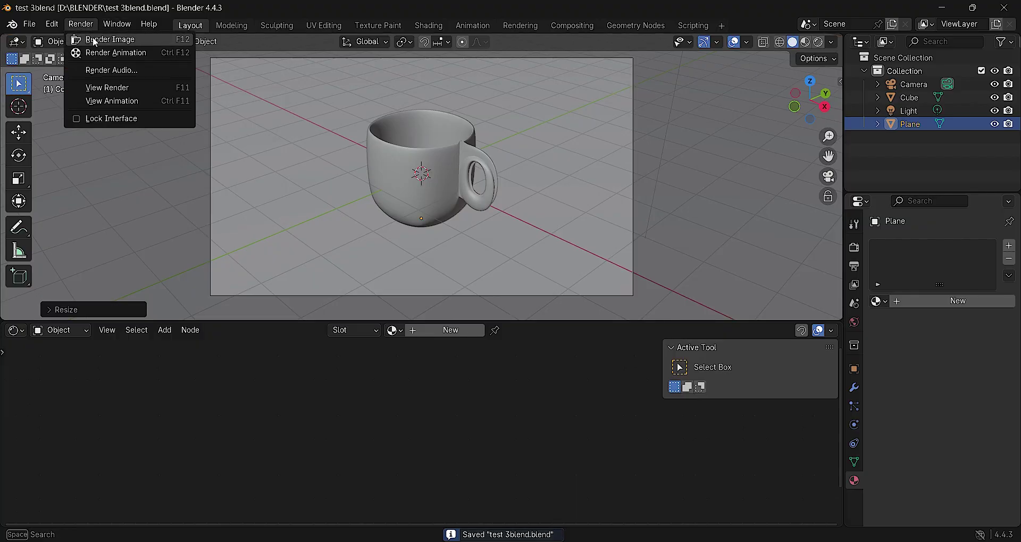
pyautogui.scroll(-2, 849, 377)
pyautogui.scroll(1, 811, 360)
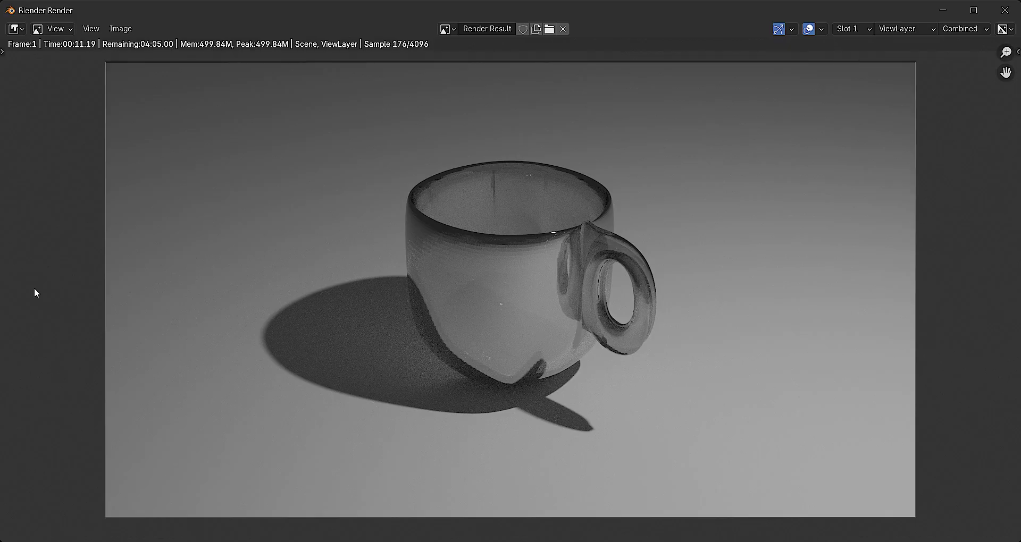
pyautogui.scroll(1, 487, 307)
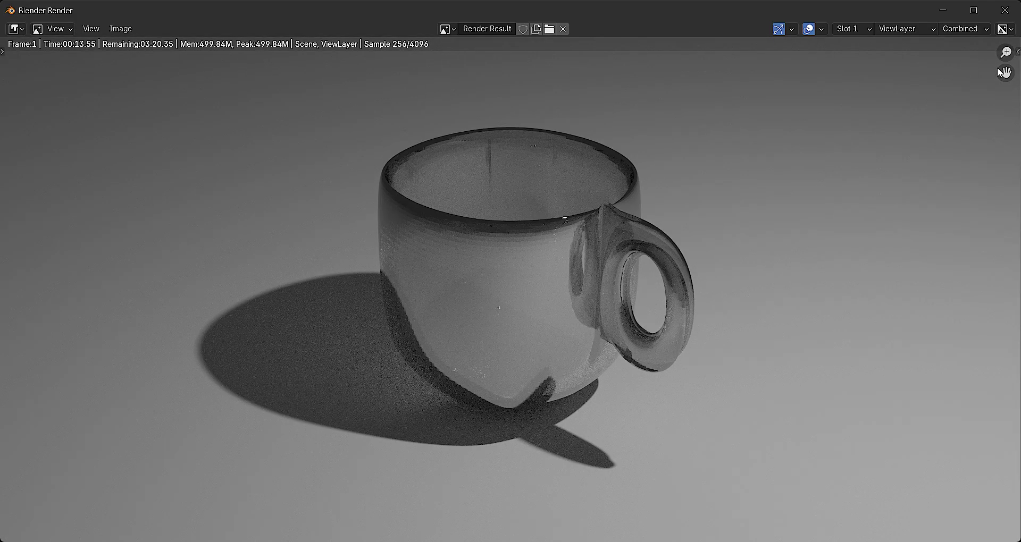